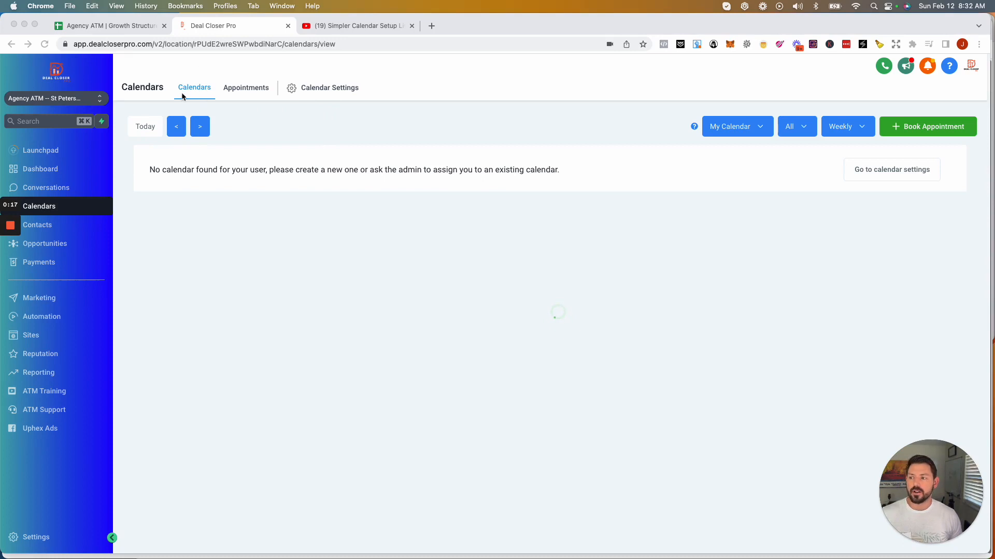
Step: View the appointments page, open the calendar settings, and review the account's in-app and widget preferences
{"action": "left_click", "coordinate": [248, 91]}
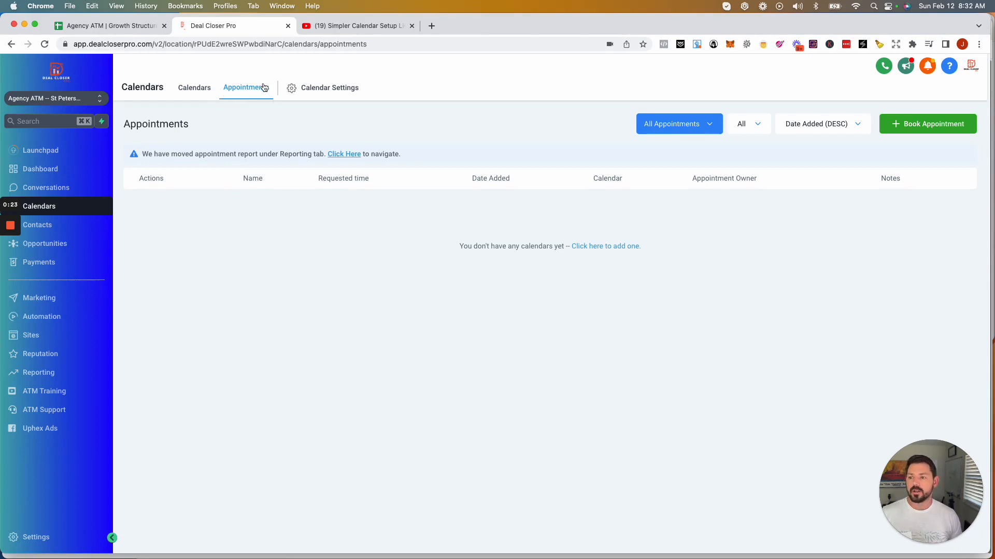
{"action": "left_click", "coordinate": [314, 91]}
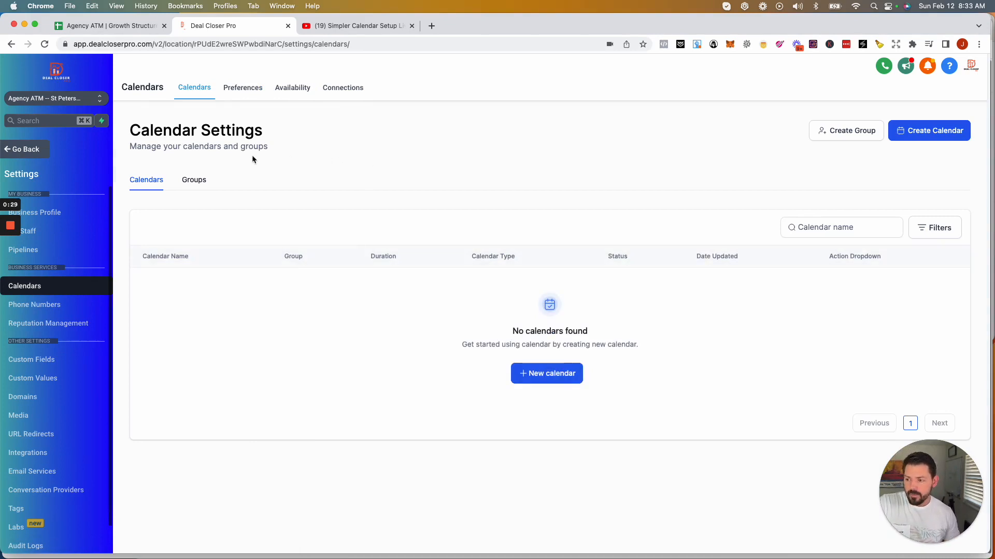
{"action": "left_click", "coordinate": [243, 90]}
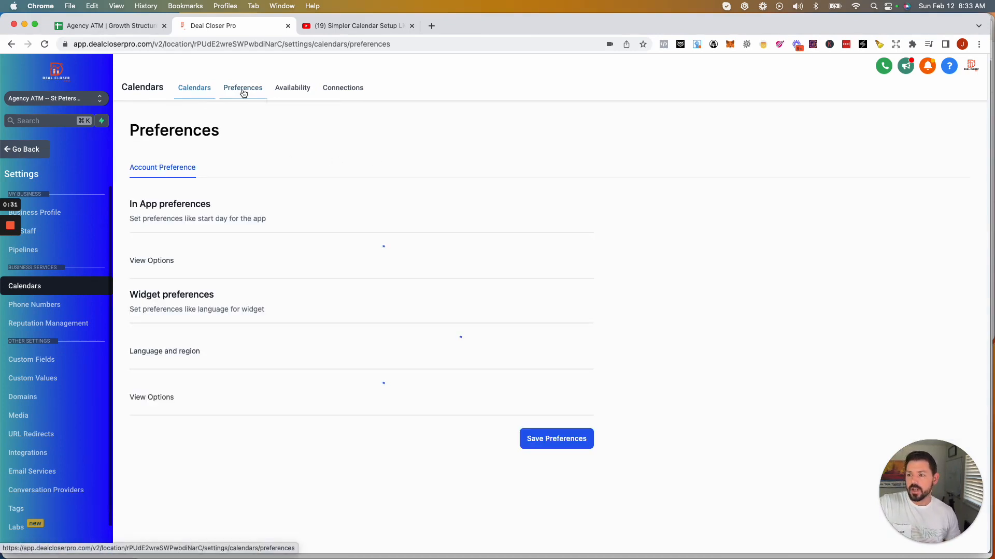
{"action": "scroll", "coordinate": [336, 208], "scroll_direction": "down", "scroll_amount": 1}
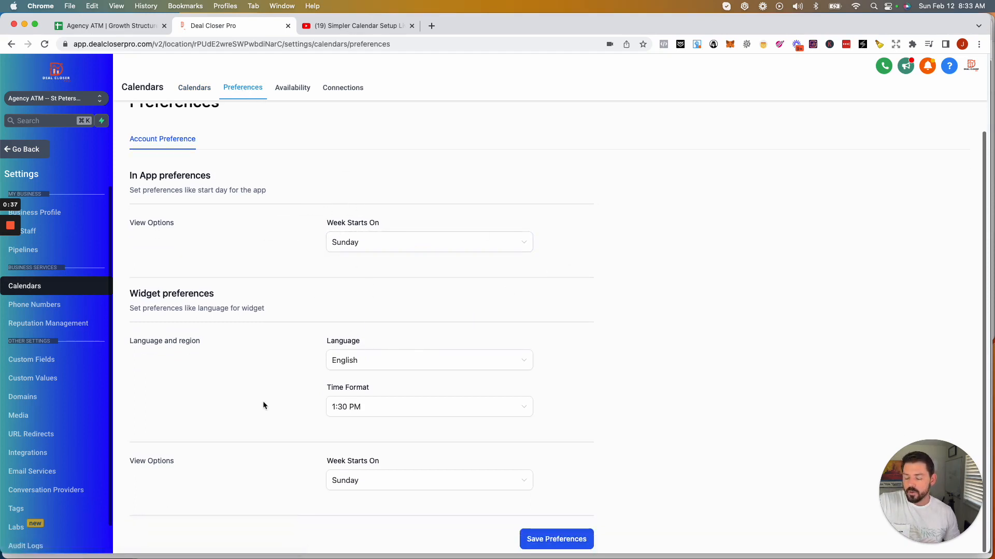
{"action": "left_click", "coordinate": [386, 413]}
{"action": "left_click", "coordinate": [386, 415]}
{"action": "scroll", "coordinate": [346, 483], "scroll_direction": "up", "scroll_amount": 1}
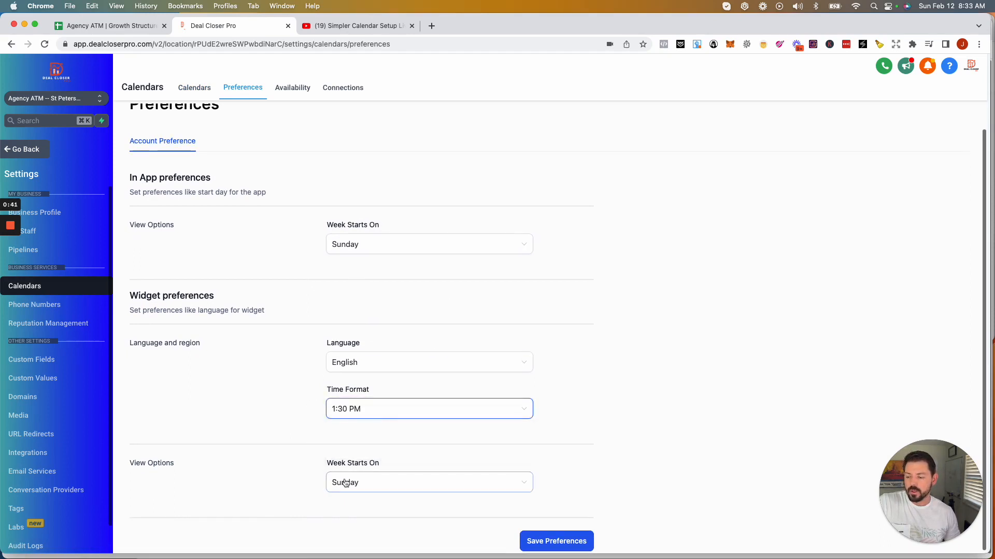
{"action": "scroll", "coordinate": [233, 303], "scroll_direction": "up", "scroll_amount": 1}
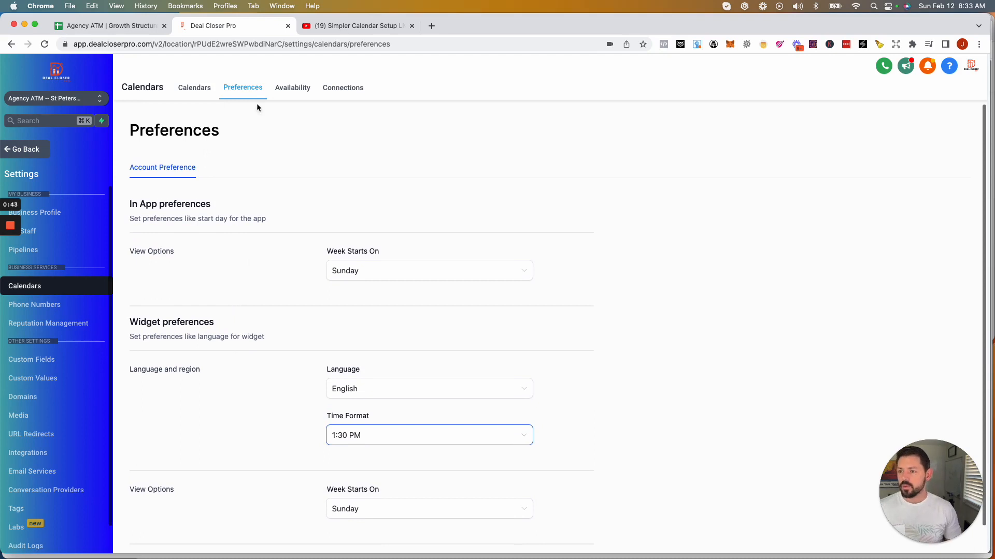
Step: Review the account availability and account connections pages of the calendar settings
{"action": "left_click", "coordinate": [290, 93]}
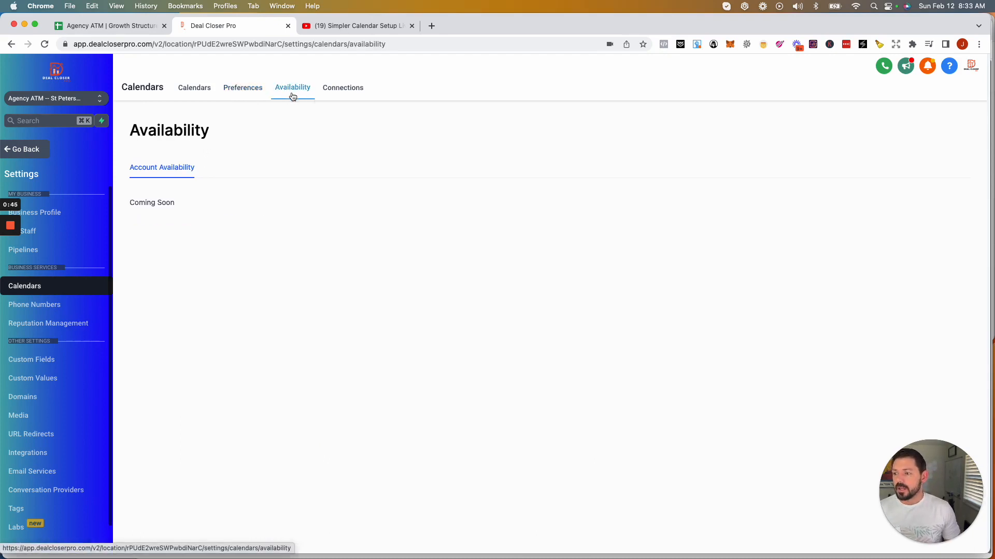
{"action": "left_click", "coordinate": [332, 91]}
{"action": "left_click", "coordinate": [291, 90]}
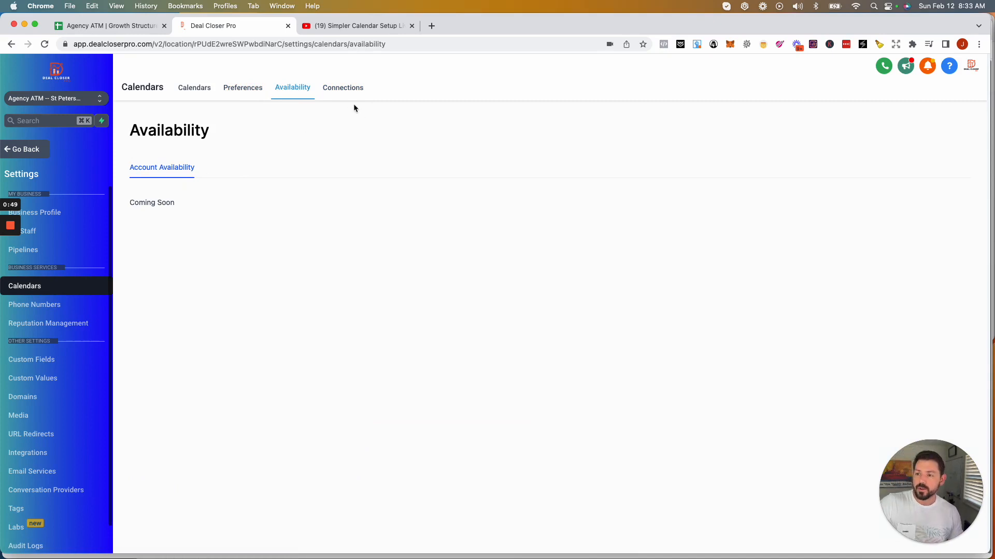
{"action": "left_click", "coordinate": [343, 89]}
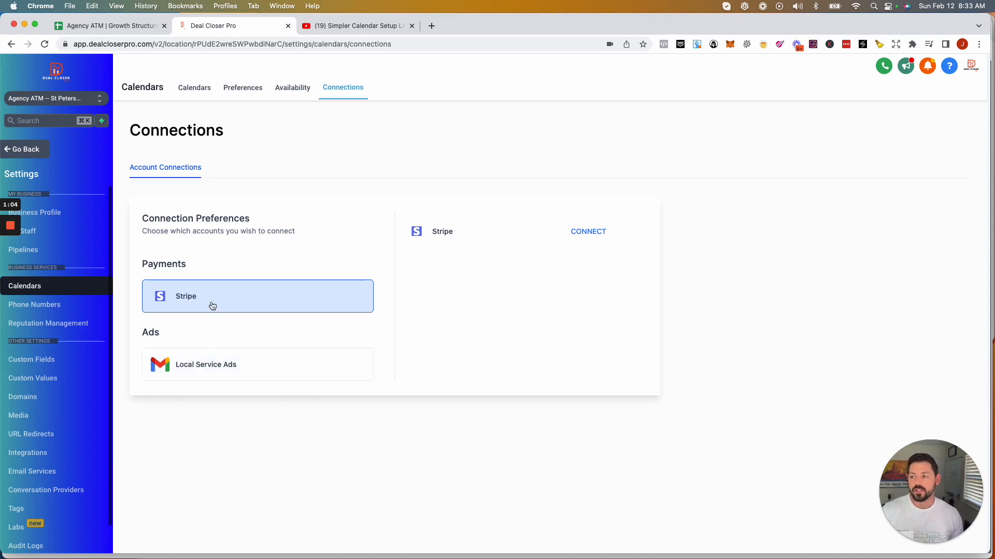
Step: Return to the calendar overview and look at the calendar groups list and the calendars list
{"action": "left_click", "coordinate": [194, 91]}
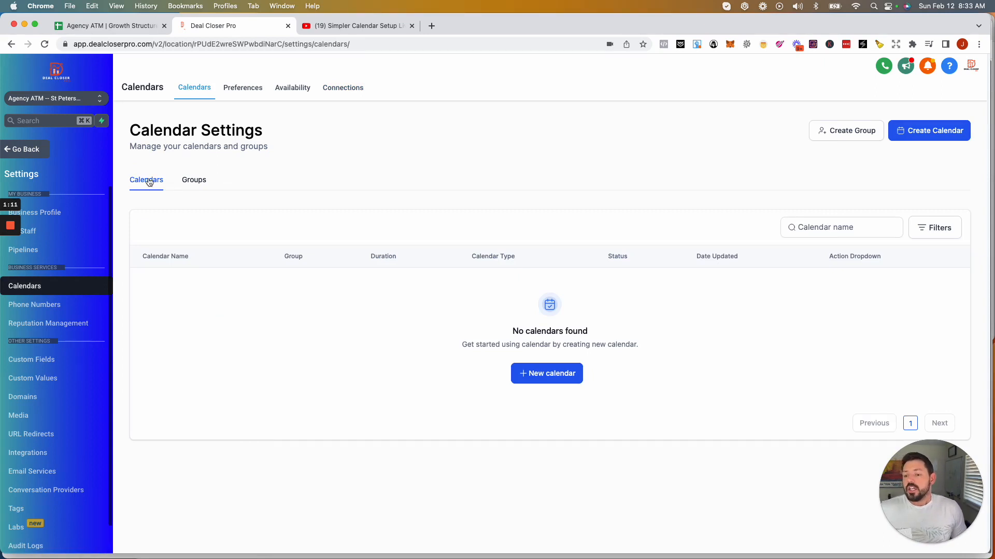
{"action": "left_click", "coordinate": [194, 180]}
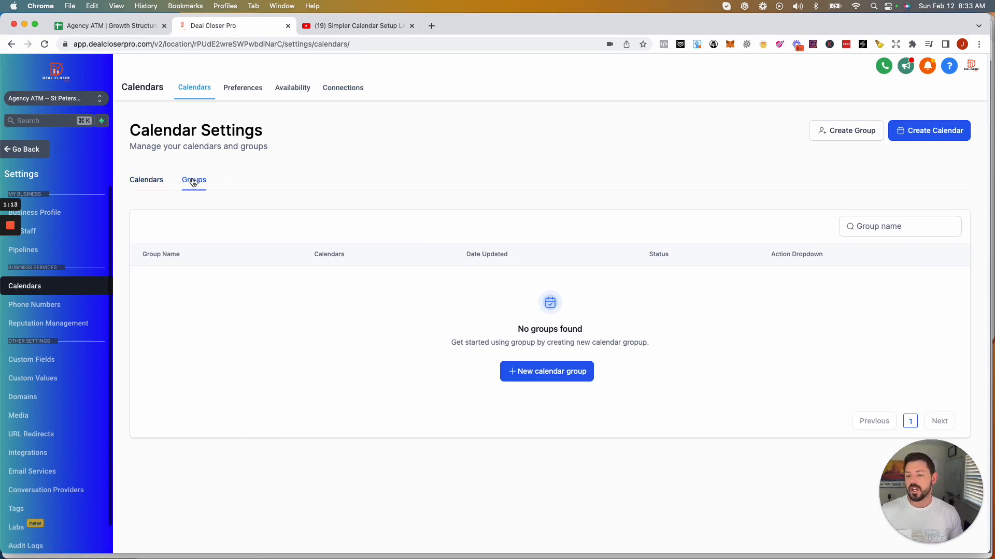
{"action": "left_click", "coordinate": [155, 181]}
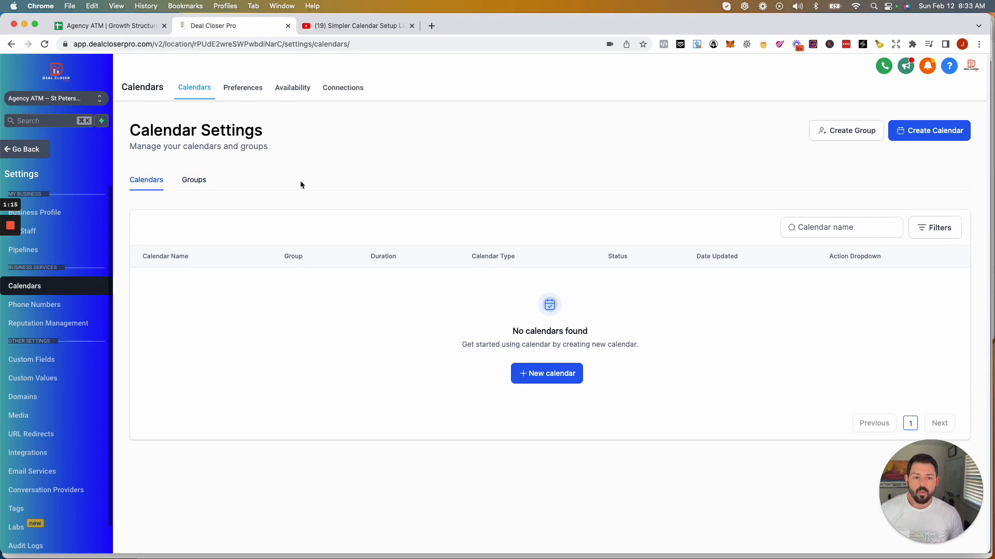
Step: Start a new Round Robin Booking calendar and add the first available team member with High Priority
{"action": "left_click", "coordinate": [928, 134]}
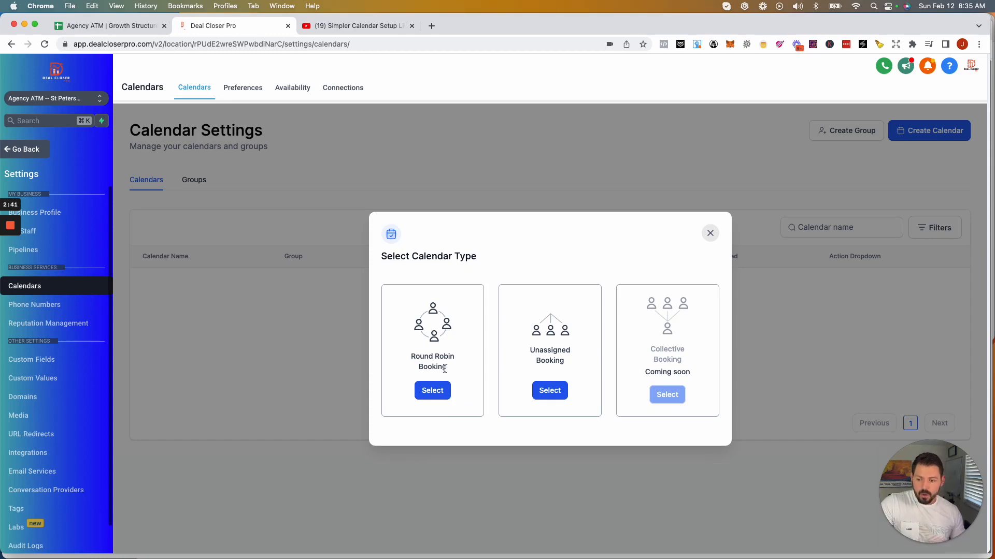
{"action": "left_click", "coordinate": [433, 392]}
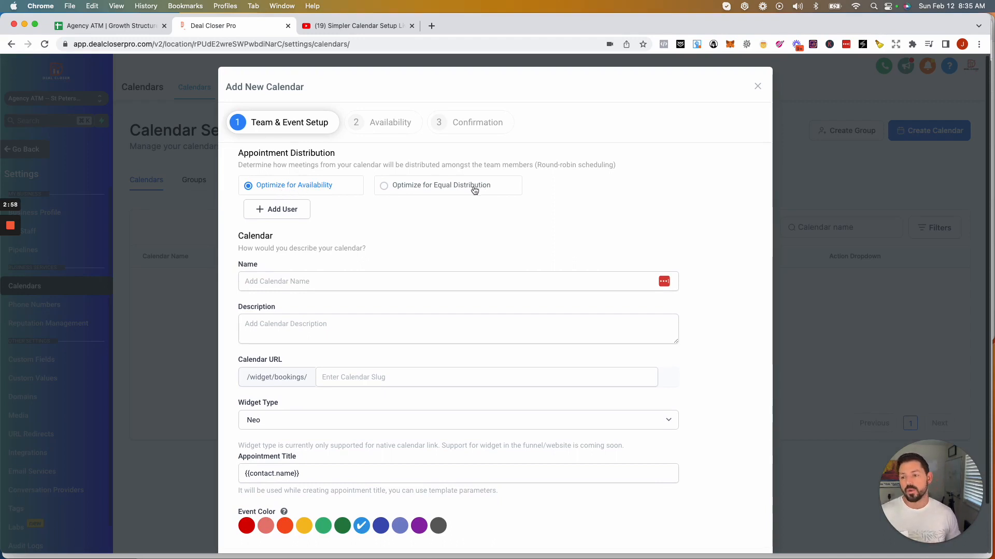
{"action": "left_click", "coordinate": [247, 210]}
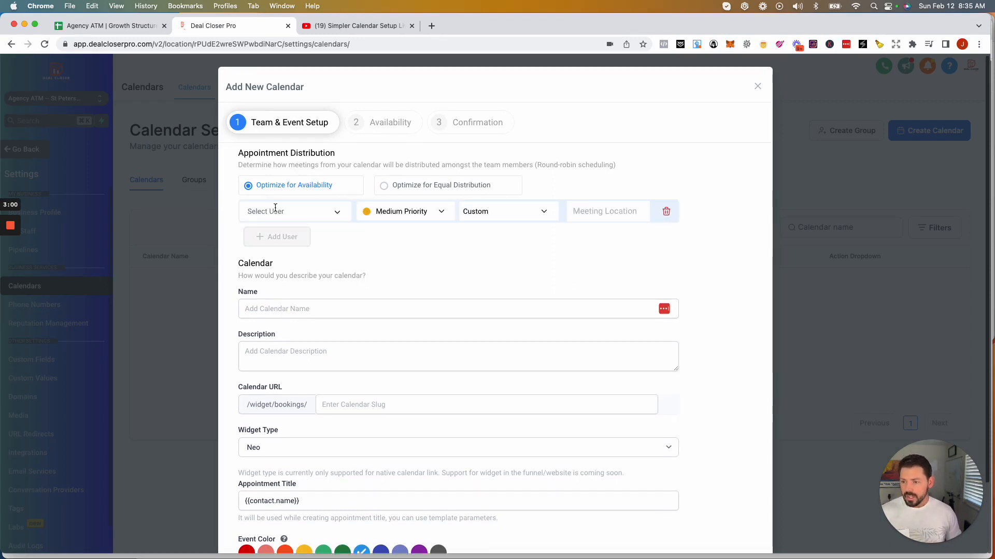
{"action": "left_click", "coordinate": [336, 211]}
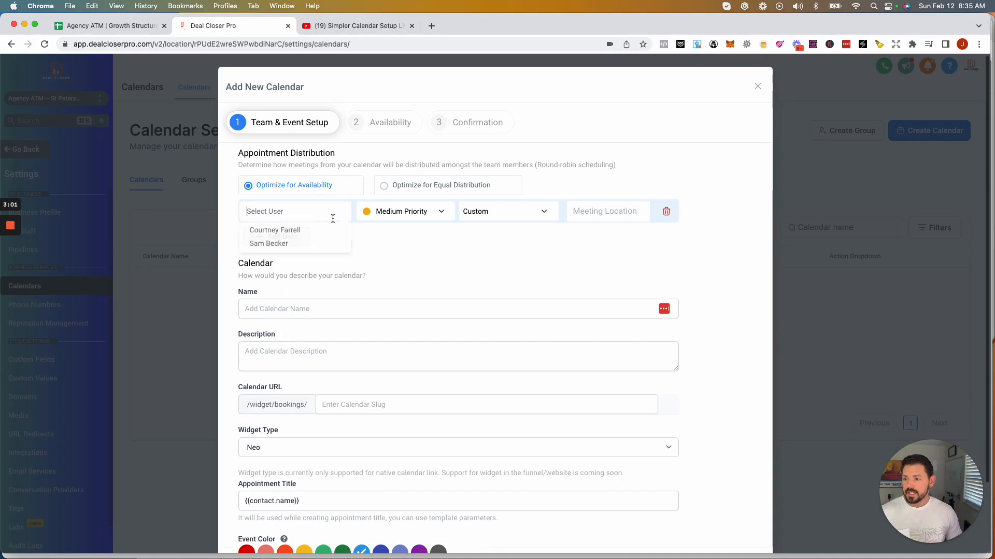
{"action": "left_click", "coordinate": [300, 232]}
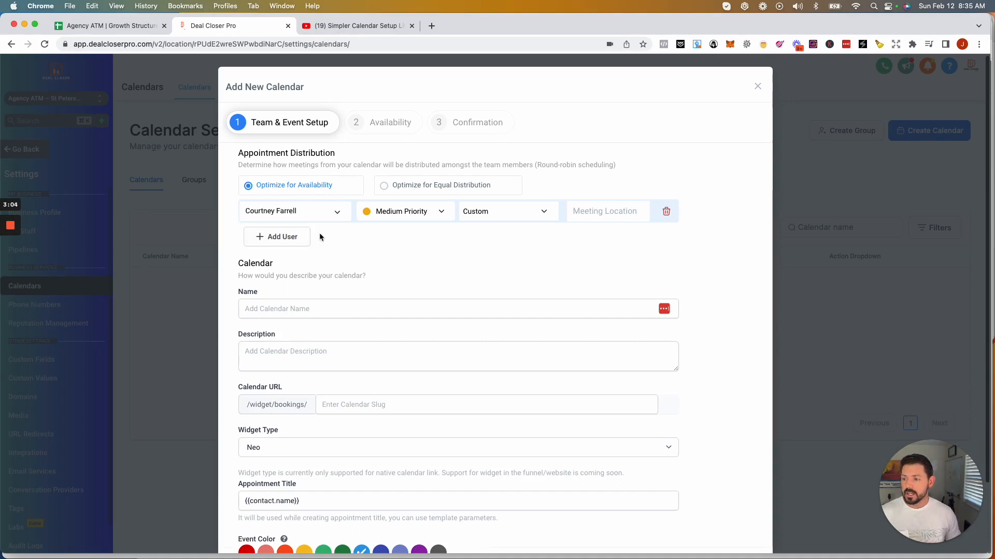
{"action": "left_click", "coordinate": [443, 213]}
{"action": "left_click", "coordinate": [434, 236]}
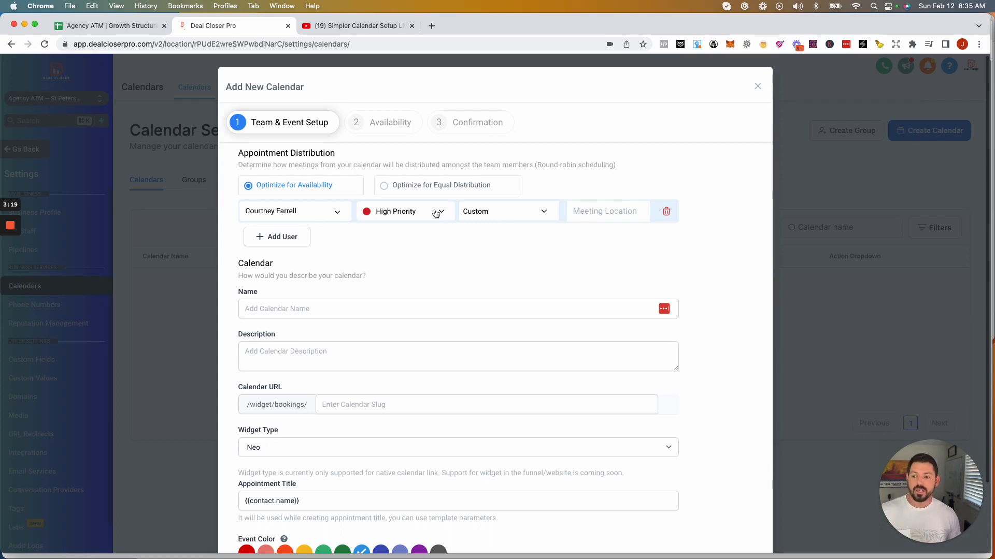
Step: Add the other available team member to the calendar and set that member to Low Priority
{"action": "left_click", "coordinate": [295, 236]}
{"action": "left_click", "coordinate": [316, 237]}
{"action": "left_click", "coordinate": [289, 259]}
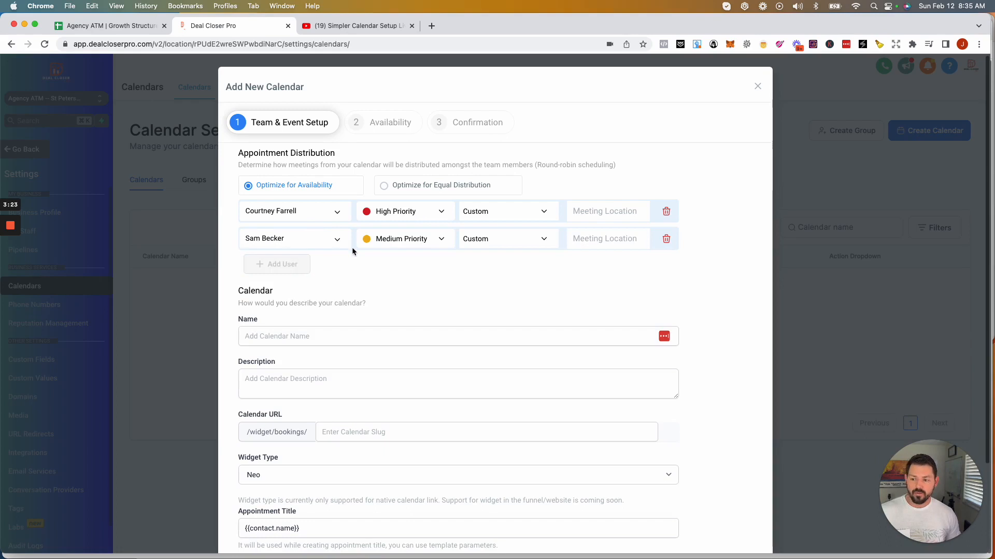
{"action": "left_click", "coordinate": [410, 239]}
{"action": "left_click", "coordinate": [394, 296]}
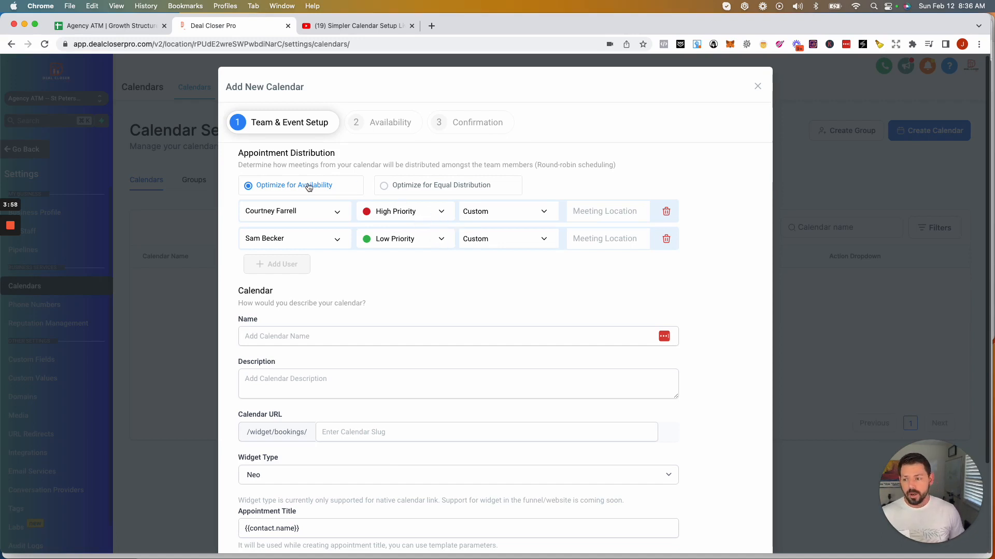
Step: Switch the appointment distribution to Optimize for Equal Distribution and check both team members' meeting location fields
{"action": "left_click", "coordinate": [428, 188]}
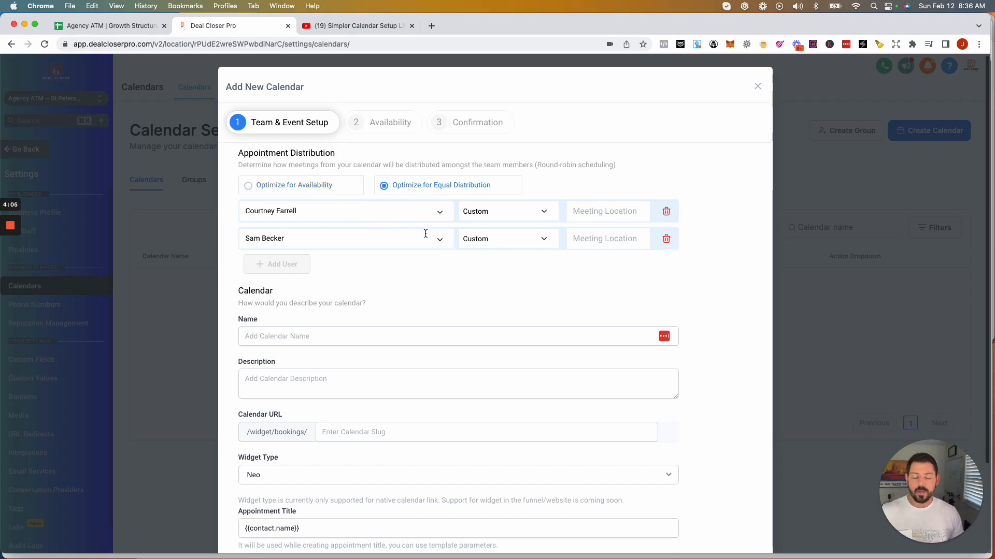
{"action": "left_click", "coordinate": [583, 211]}
{"action": "left_click", "coordinate": [576, 240]}
{"action": "left_click", "coordinate": [580, 209]}
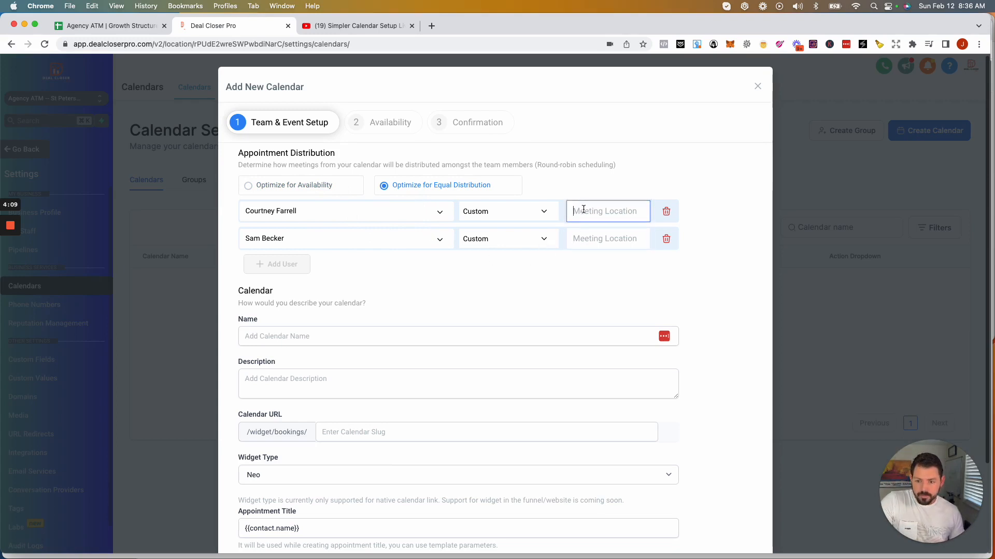
{"action": "left_click", "coordinate": [584, 238]}
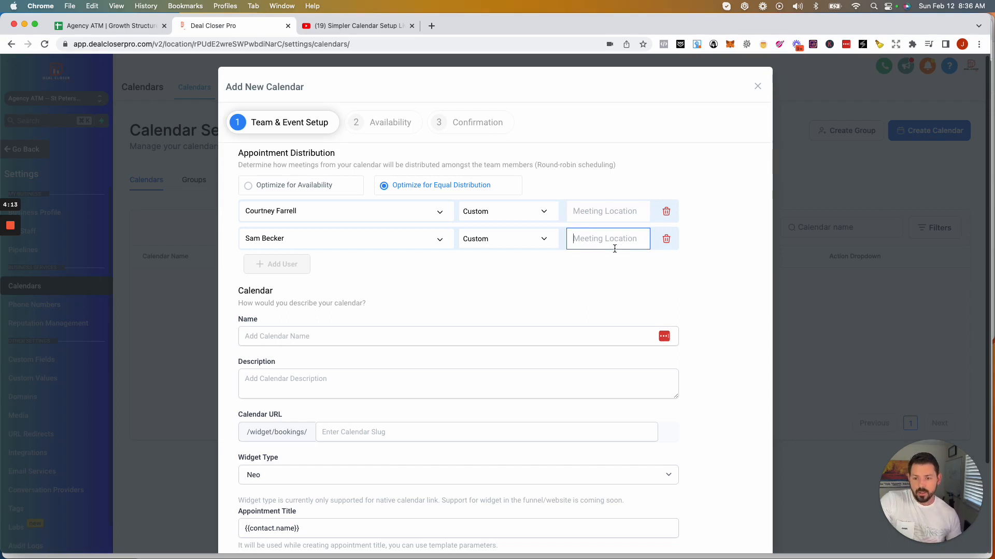
{"action": "left_click", "coordinate": [591, 211]}
{"action": "left_click", "coordinate": [590, 238]}
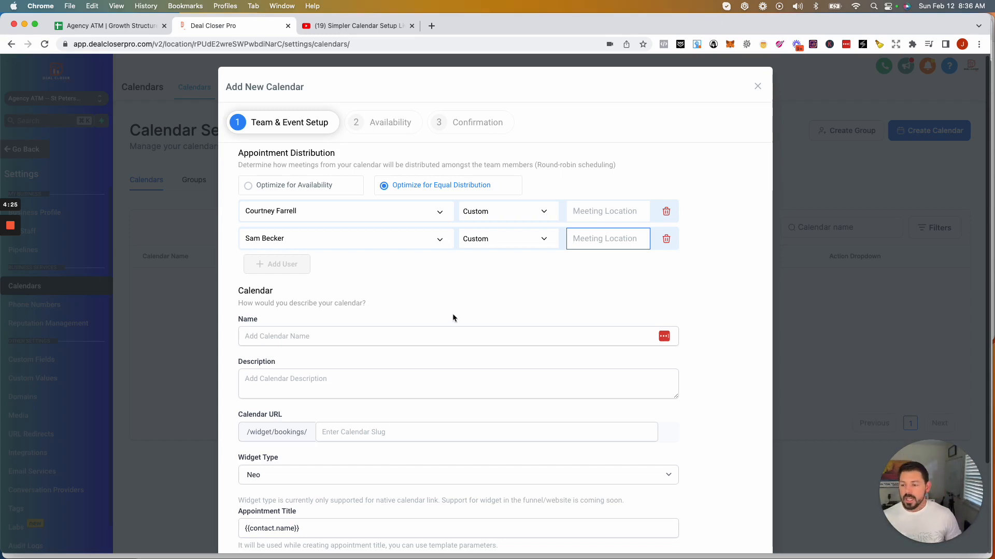
Step: Name the calendar "ATM Sales Team"
{"action": "left_click", "coordinate": [324, 332]}
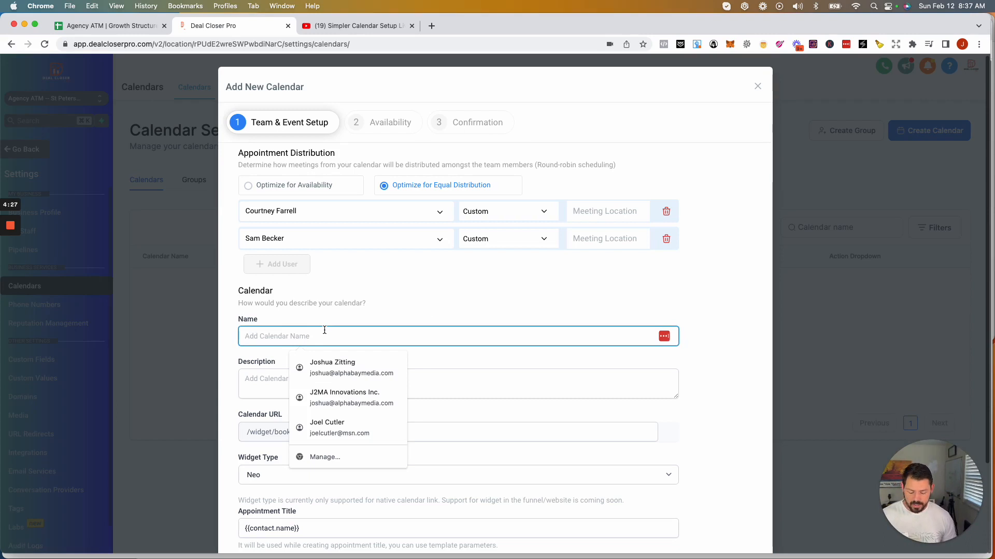
{"action": "type", "text": "Sal"}
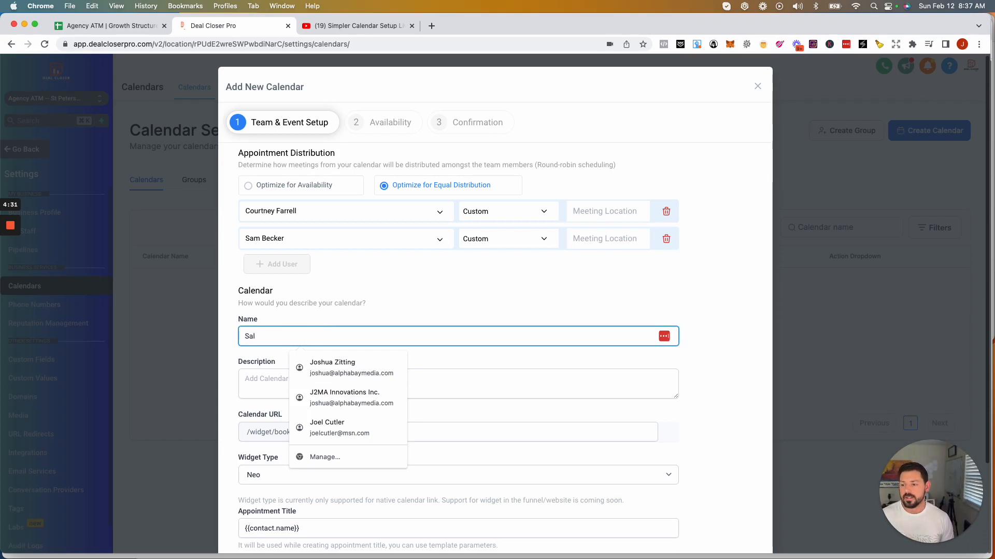
{"action": "key", "text": "BackSpace"}
{"action": "key", "text": "BackSpace"}
{"action": "key", "text": "BackSpace"}
{"action": "type", "text": "ATM Sales Team"}
{"action": "left_click", "coordinate": [348, 299]}
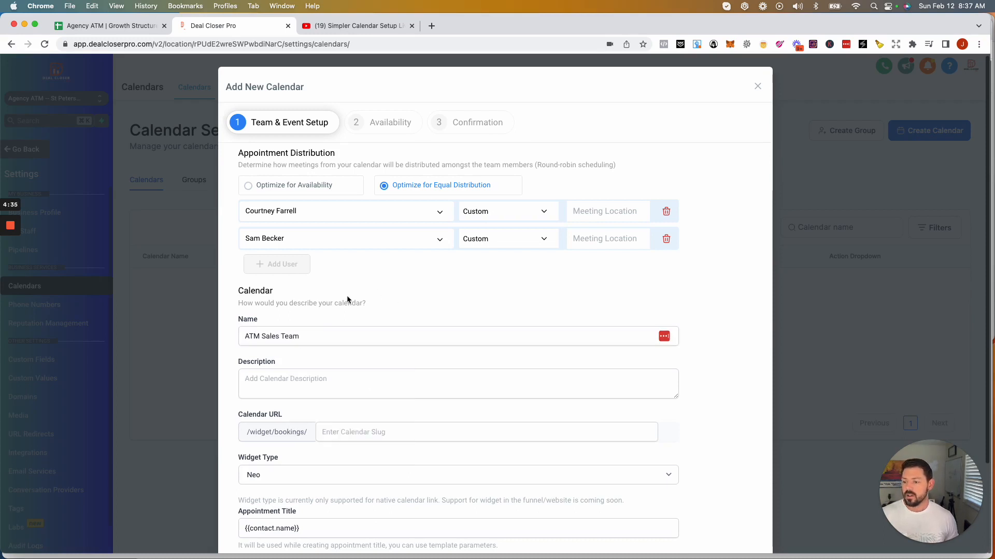
Step: Leave the description empty and set the calendar URL slug to "atmdiscoverycall"
{"action": "left_click", "coordinate": [310, 388]}
{"action": "scroll", "coordinate": [321, 373], "scroll_direction": "down", "scroll_amount": 3}
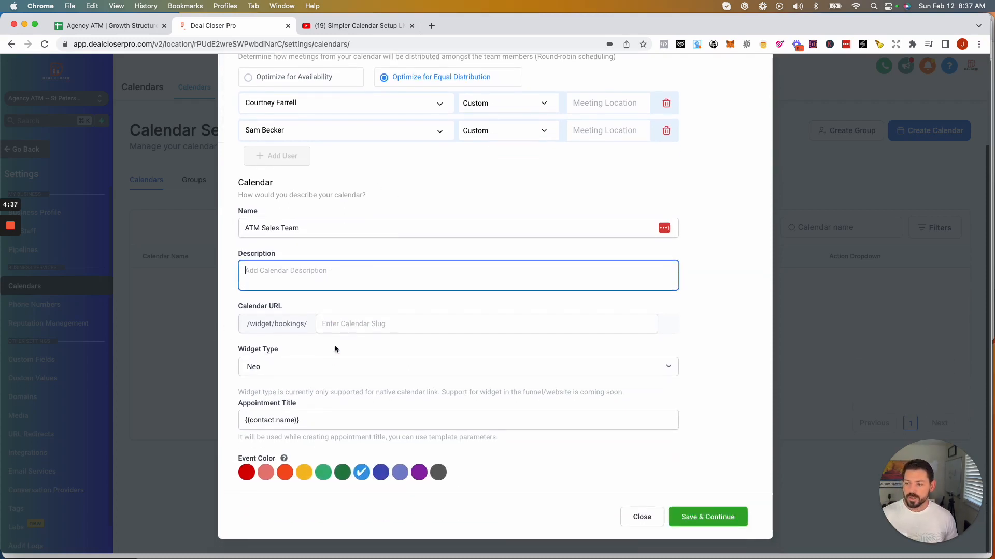
{"action": "key", "text": "Tab"}
{"action": "left_click", "coordinate": [337, 345]}
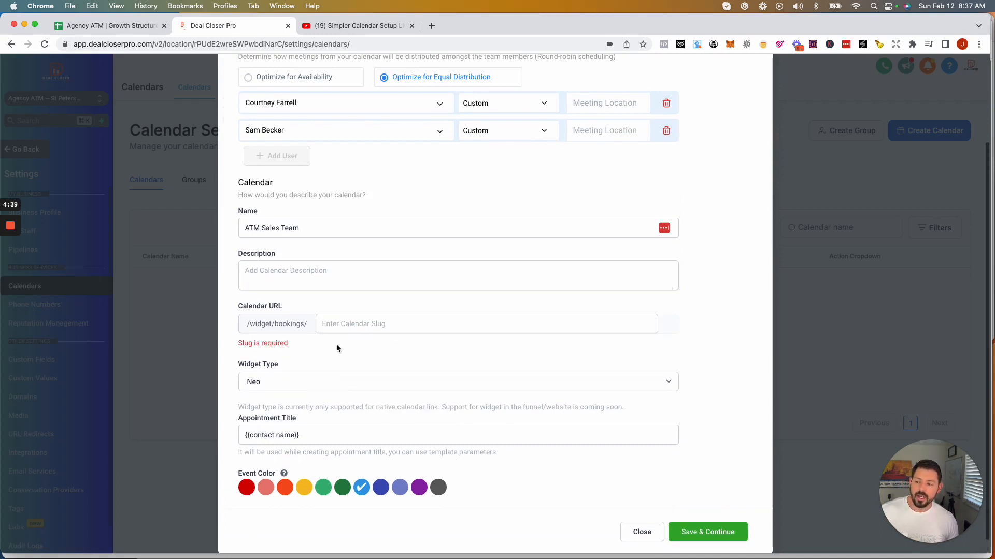
{"action": "left_click", "coordinate": [340, 325]}
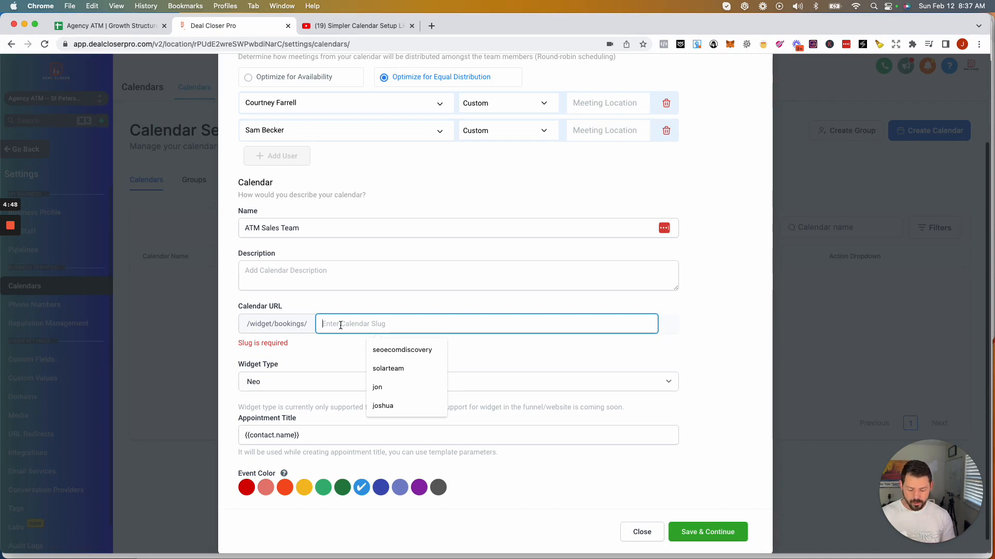
{"action": "type", "text": "atm"}
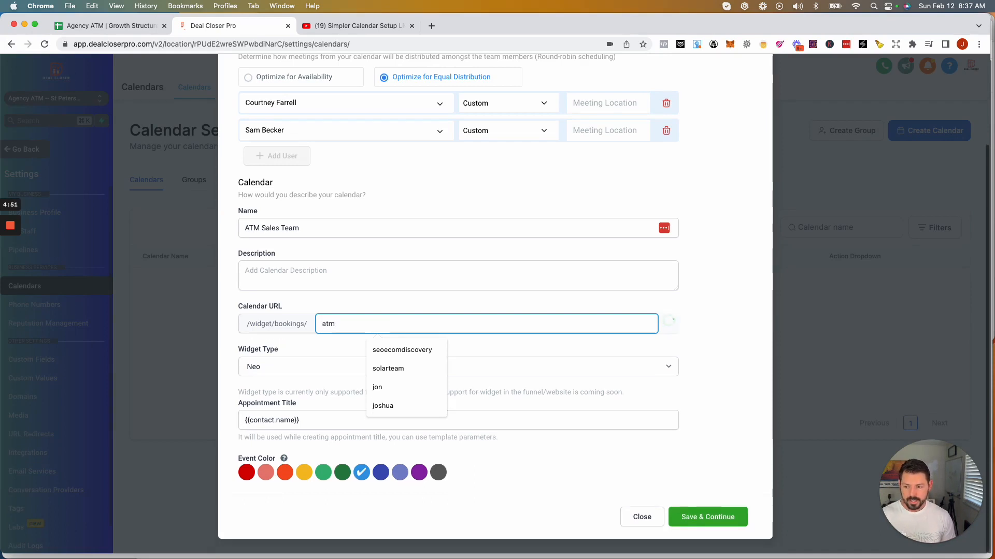
{"action": "type", "text": "discovery"}
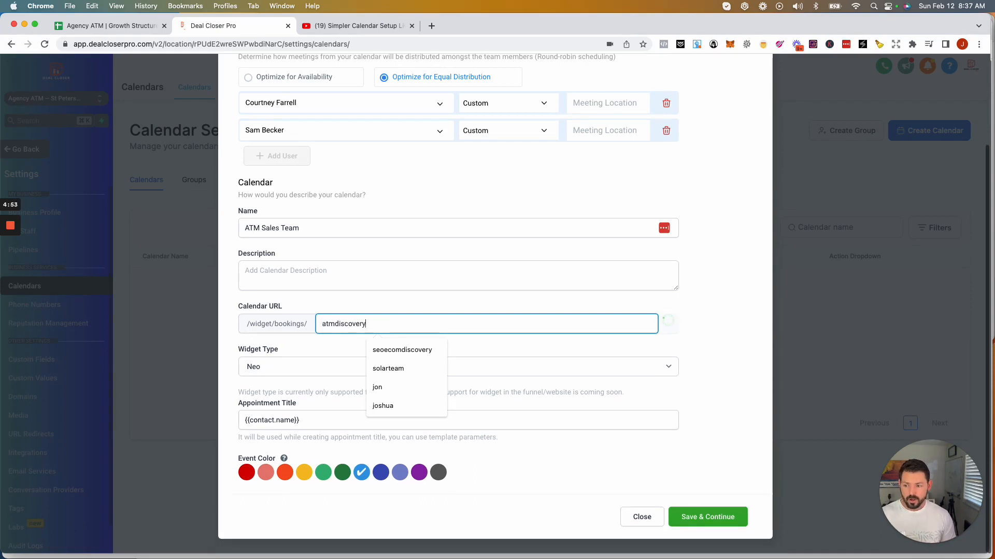
{"action": "type", "text": "call"}
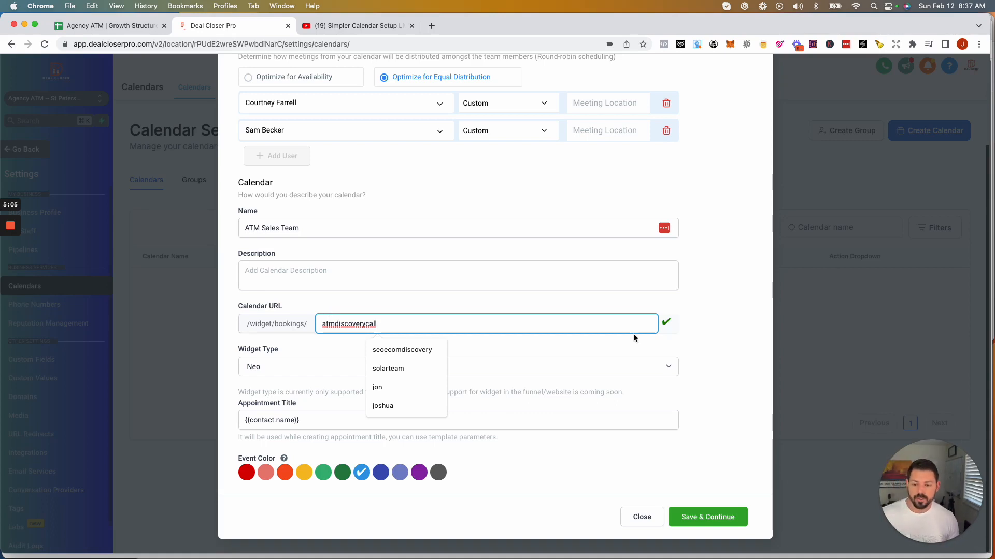
{"action": "left_click", "coordinate": [709, 332]}
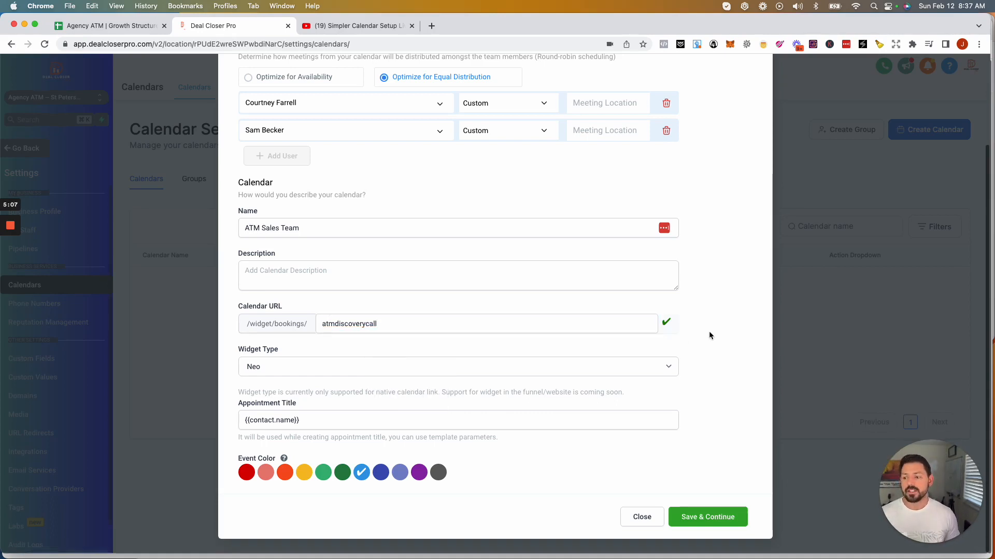
Step: Try the Classic widget type for the calendar, then set it back to Neo
{"action": "left_click", "coordinate": [306, 362]}
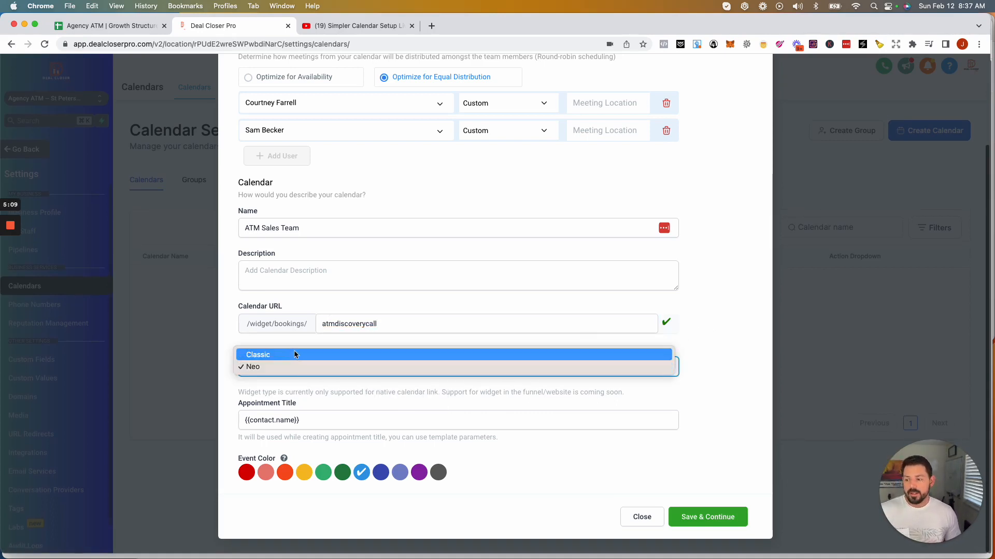
{"action": "left_click", "coordinate": [731, 367]}
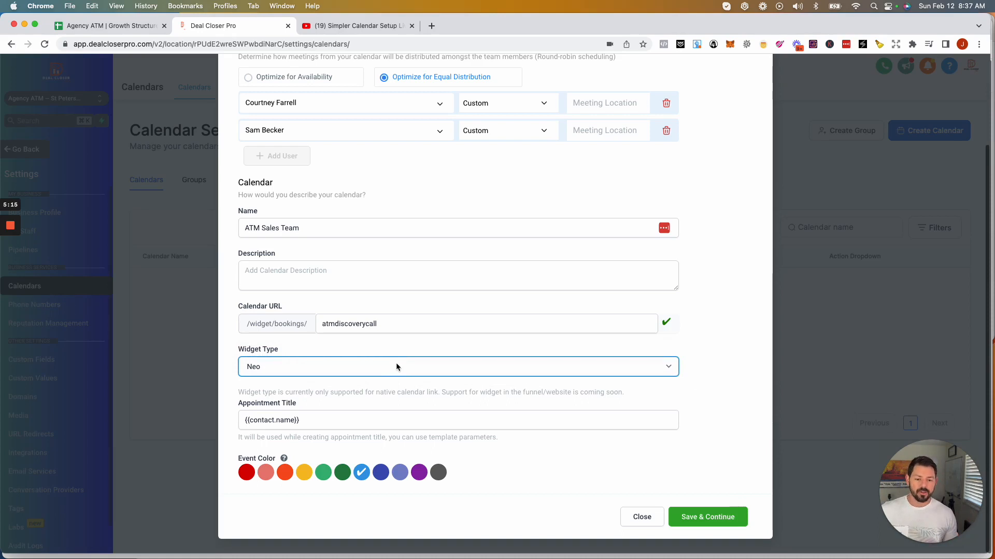
{"action": "left_click", "coordinate": [396, 363]}
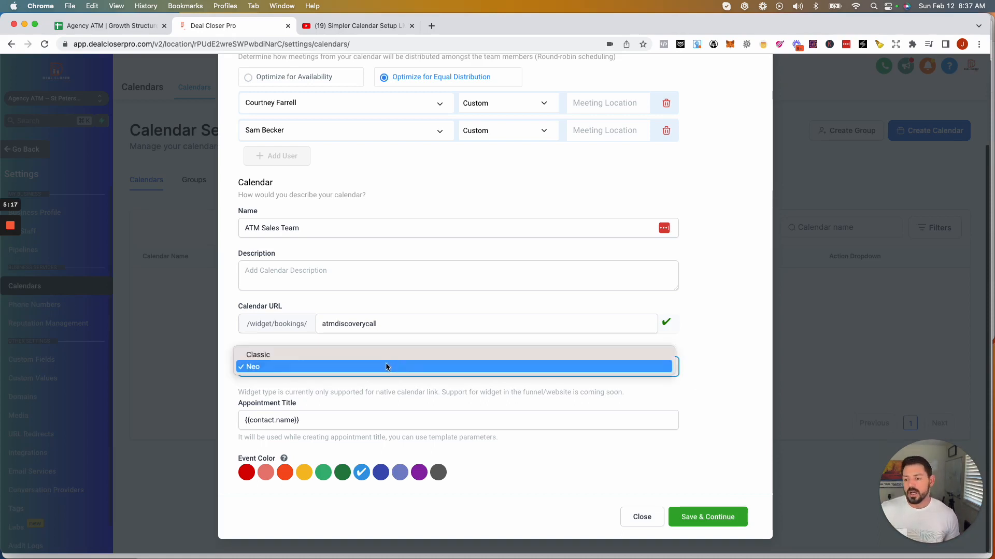
{"action": "left_click", "coordinate": [382, 355]}
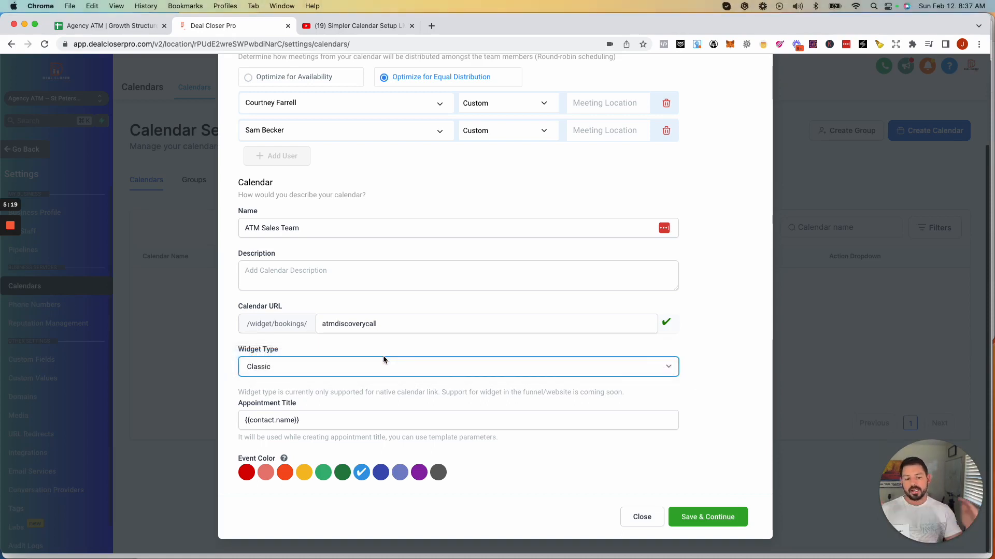
{"action": "left_click", "coordinate": [383, 365]}
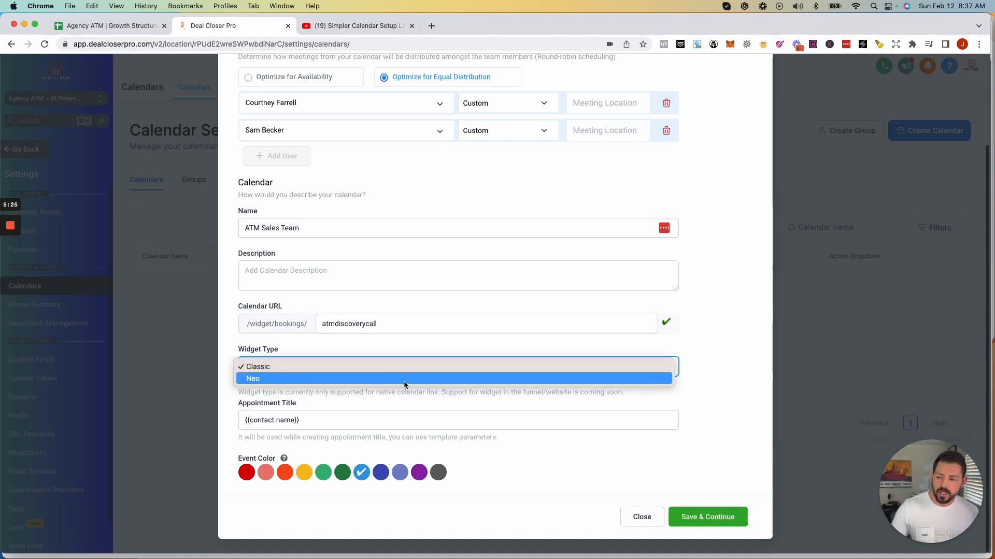
{"action": "left_click", "coordinate": [308, 381]}
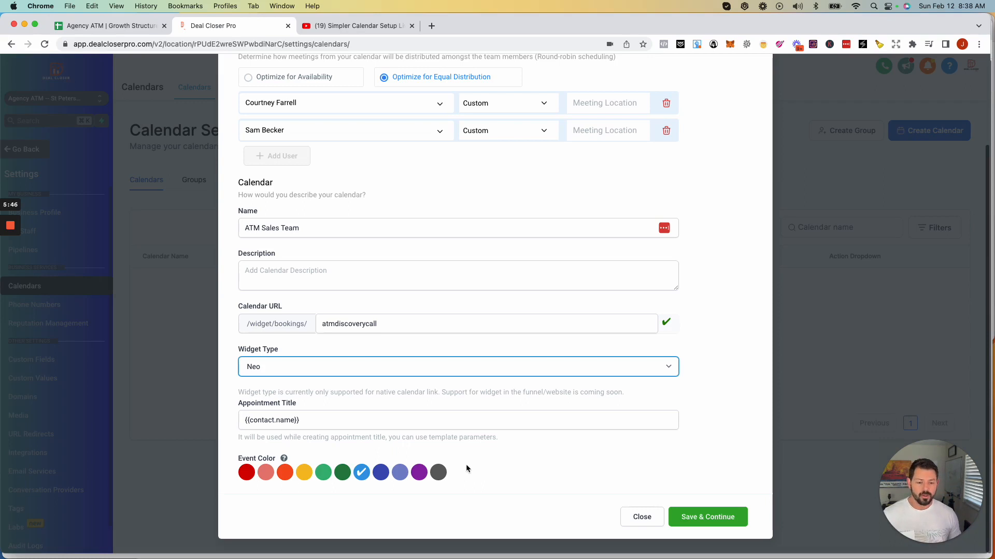
Step: Review the team and event details, then save them and continue to the Availability settings
{"action": "scroll", "coordinate": [470, 467], "scroll_direction": "up", "scroll_amount": 3}
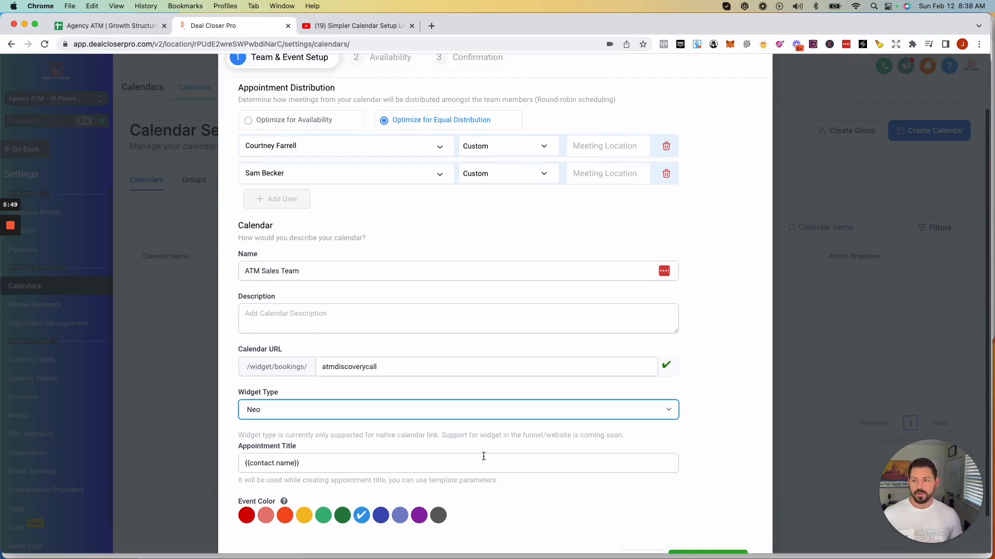
{"action": "scroll", "coordinate": [482, 456], "scroll_direction": "down", "scroll_amount": 3}
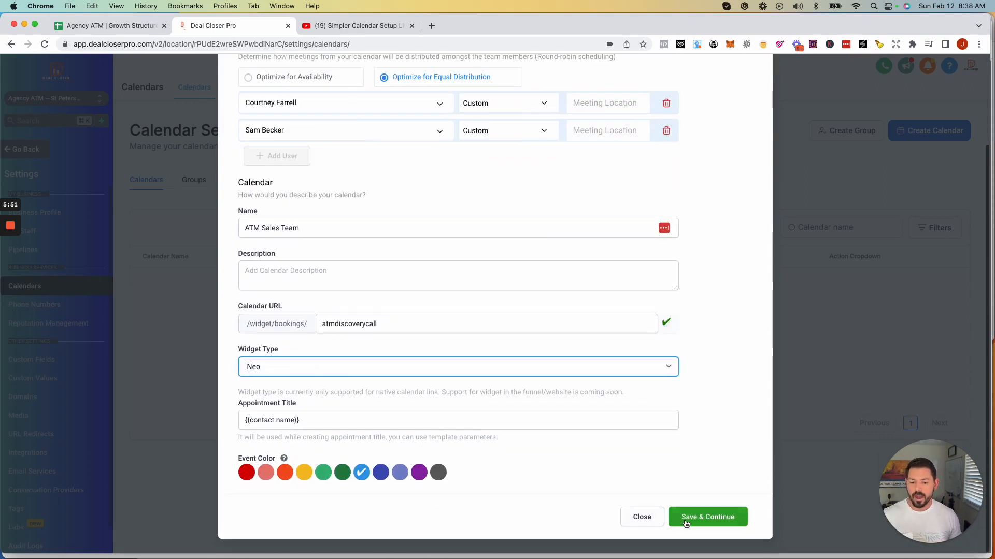
{"action": "scroll", "coordinate": [519, 419], "scroll_direction": "up", "scroll_amount": 3}
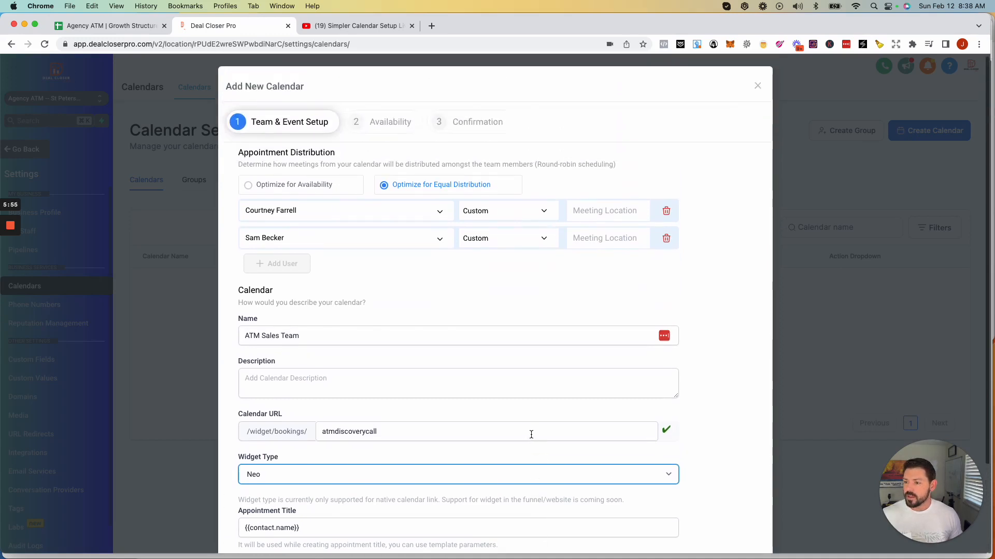
{"action": "scroll", "coordinate": [530, 435], "scroll_direction": "down", "scroll_amount": 3}
{"action": "left_click", "coordinate": [707, 517]}
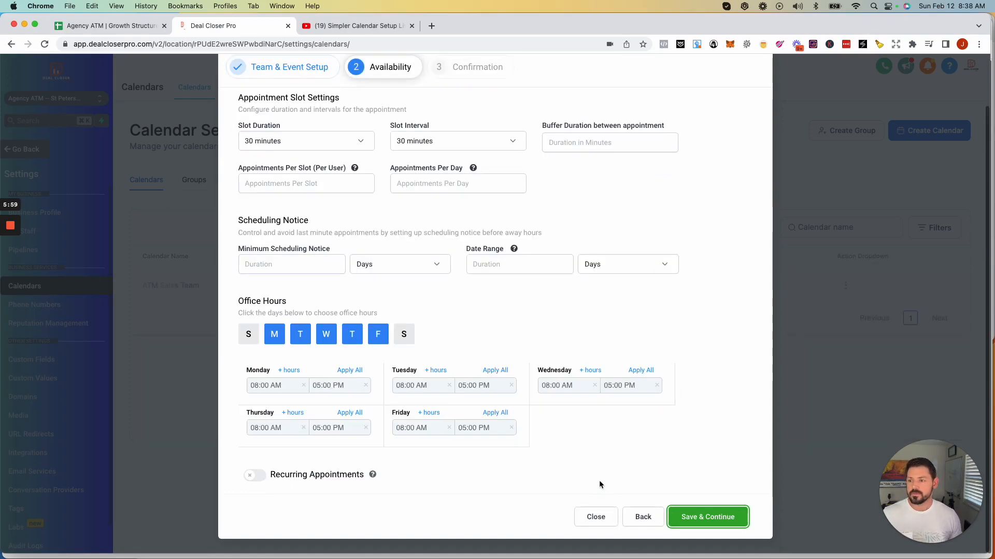
Step: Set the buffer duration between appointments to 15 minutes
{"action": "scroll", "coordinate": [599, 480], "scroll_direction": "up", "scroll_amount": 2}
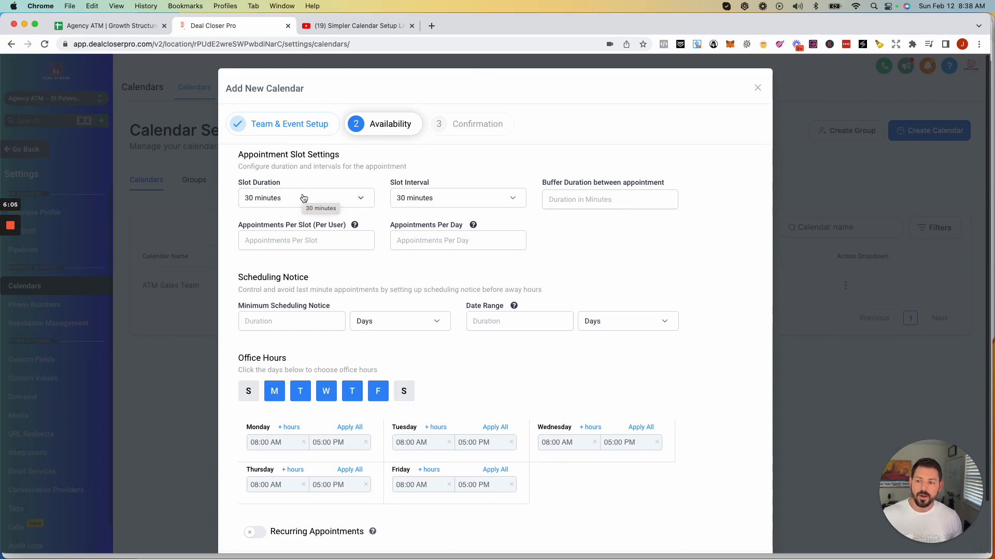
{"action": "left_click", "coordinate": [578, 199]}
{"action": "type", "text": "15"}
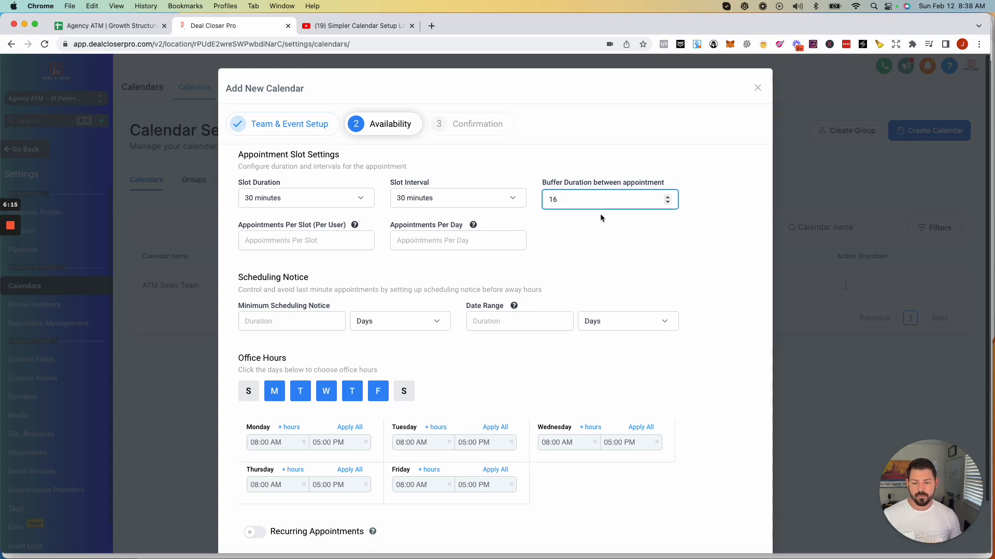
{"action": "key", "text": "BackSpace"}
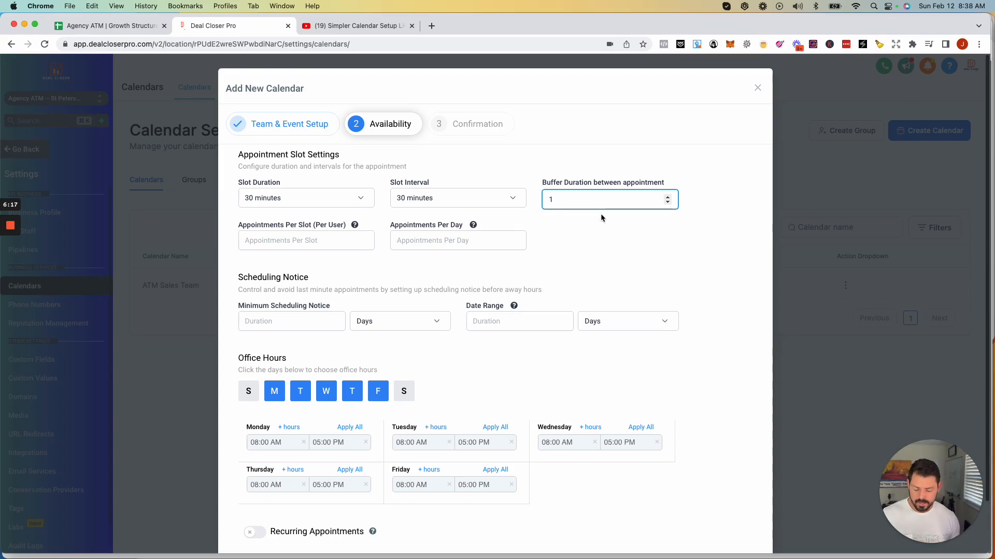
{"action": "type", "text": "5"}
Step: Set Appointments Per Slot (Per User) to 3 and check that setting's help explanation
{"action": "left_click", "coordinate": [287, 240]}
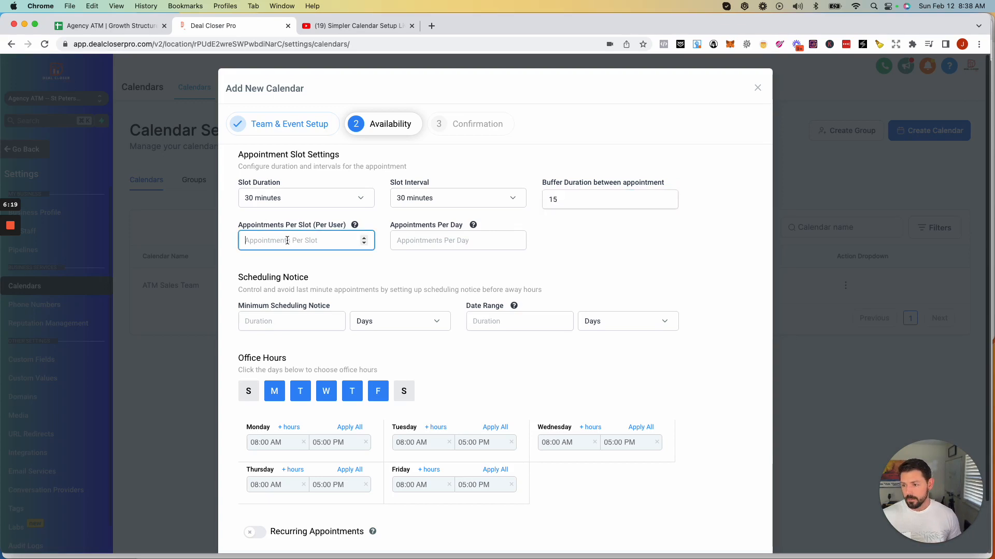
{"action": "type", "text": "3"}
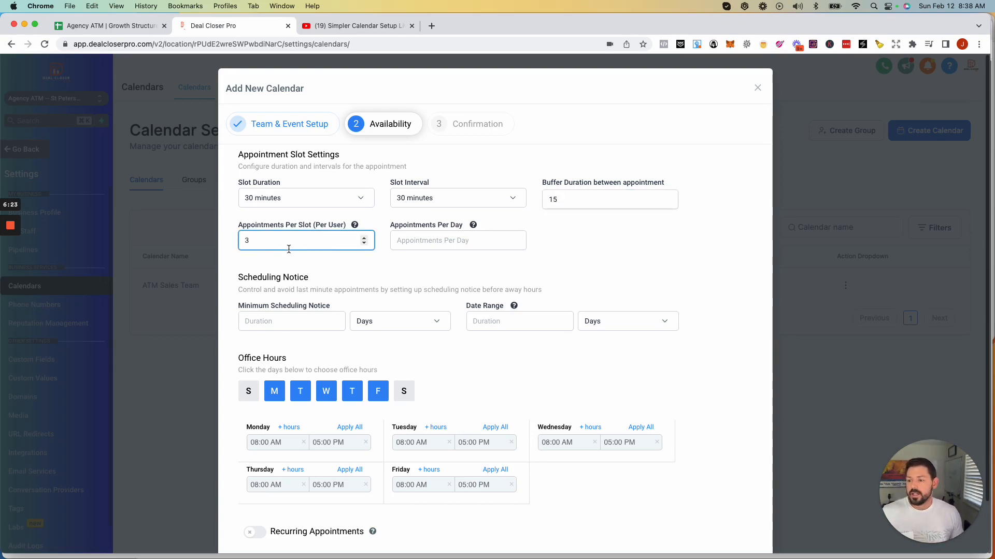
{"action": "left_click_drag", "start_coordinate": [262, 243], "coordinate": [233, 243]}
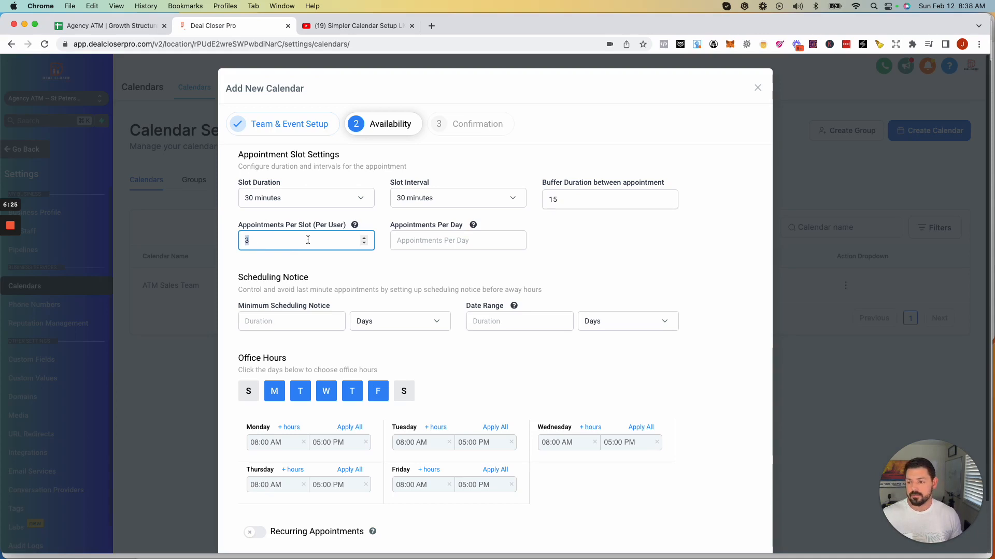
{"action": "mouse_move", "coordinate": [356, 227]}
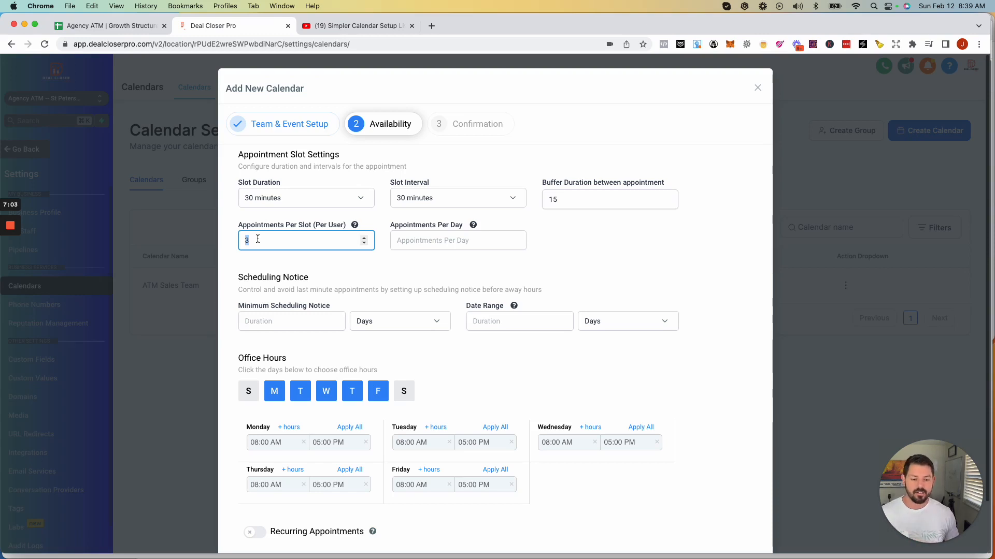
Step: Check the Appointments Per Day explanation and clear the entry made in that field
{"action": "left_click", "coordinate": [416, 241]}
{"action": "mouse_move", "coordinate": [472, 227]}
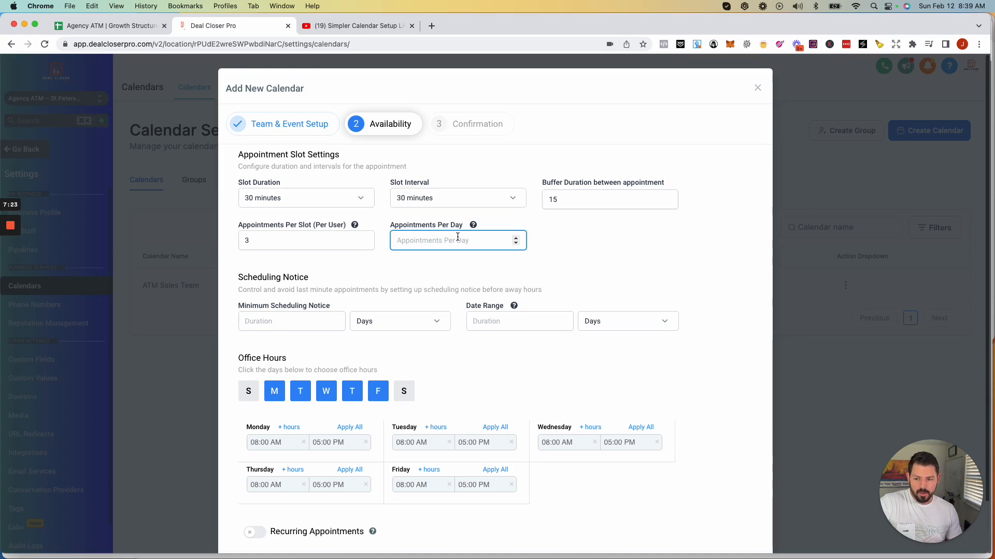
{"action": "scroll", "coordinate": [445, 243], "scroll_direction": "down", "scroll_amount": 2}
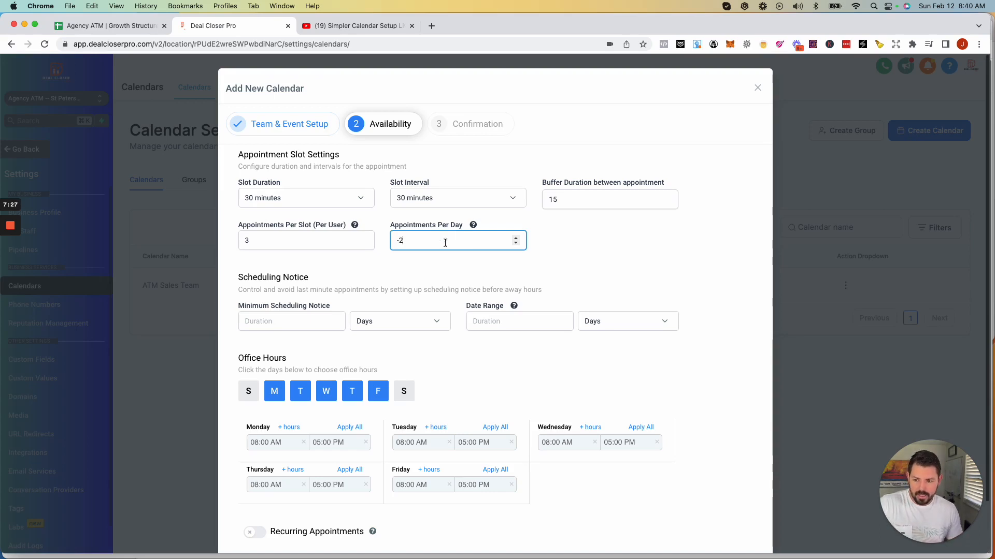
{"action": "key", "text": "BackSpace"}
{"action": "key", "text": "BackSpace"}
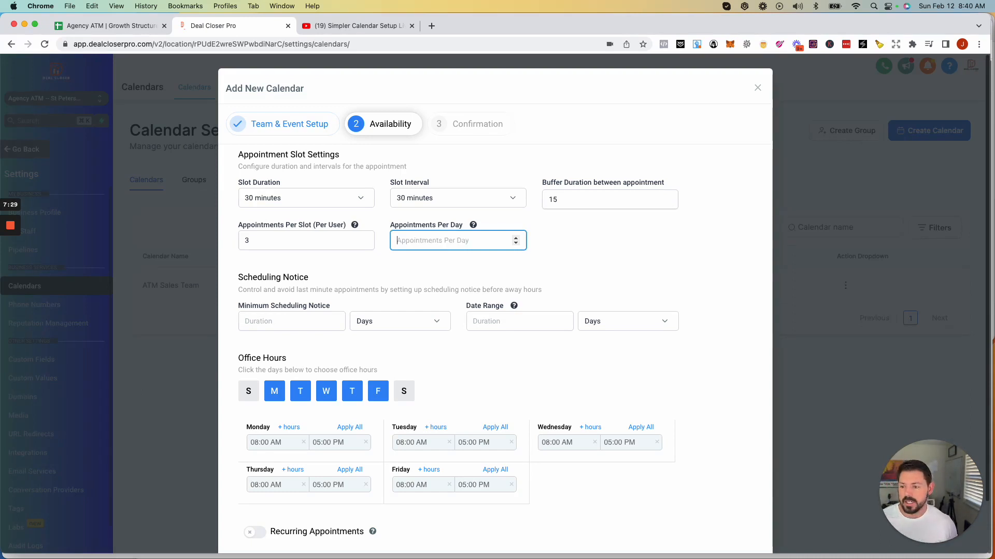
Step: Set the minimum scheduling notice to 12 hours
{"action": "scroll", "coordinate": [325, 327], "scroll_direction": "down", "scroll_amount": 1}
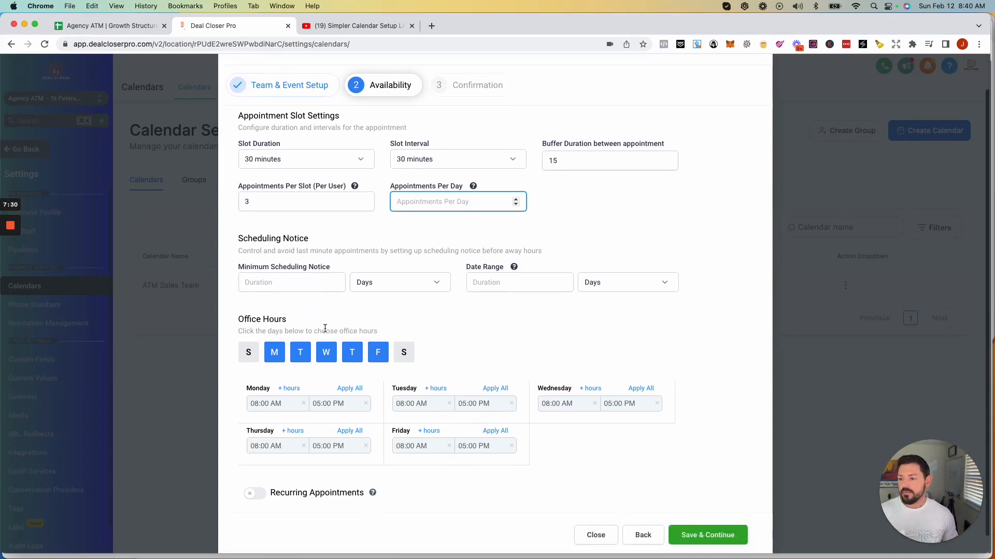
{"action": "left_click", "coordinate": [262, 280]}
{"action": "type", "text": "112"}
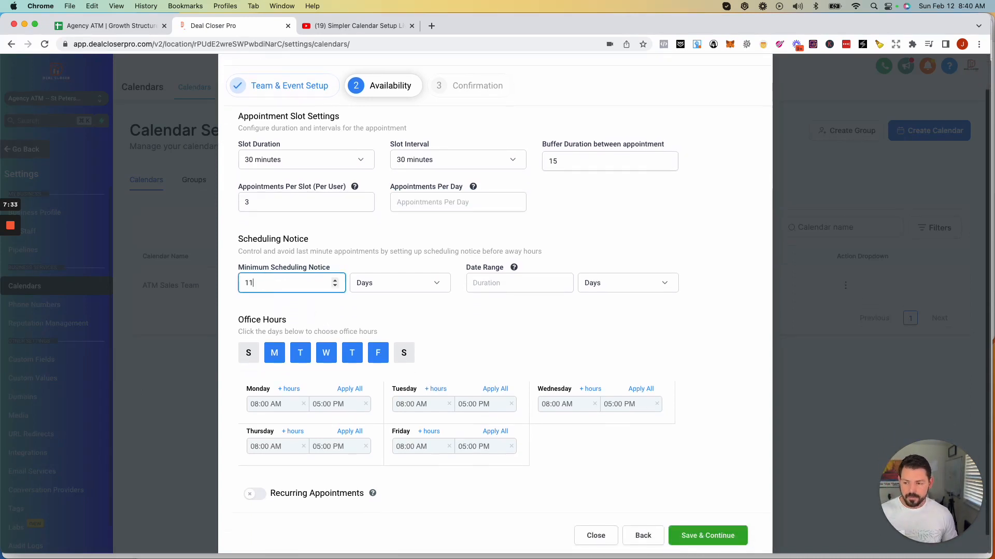
{"action": "key", "text": "BackSpace"}
{"action": "key", "text": "BackSpace"}
{"action": "type", "text": "2"}
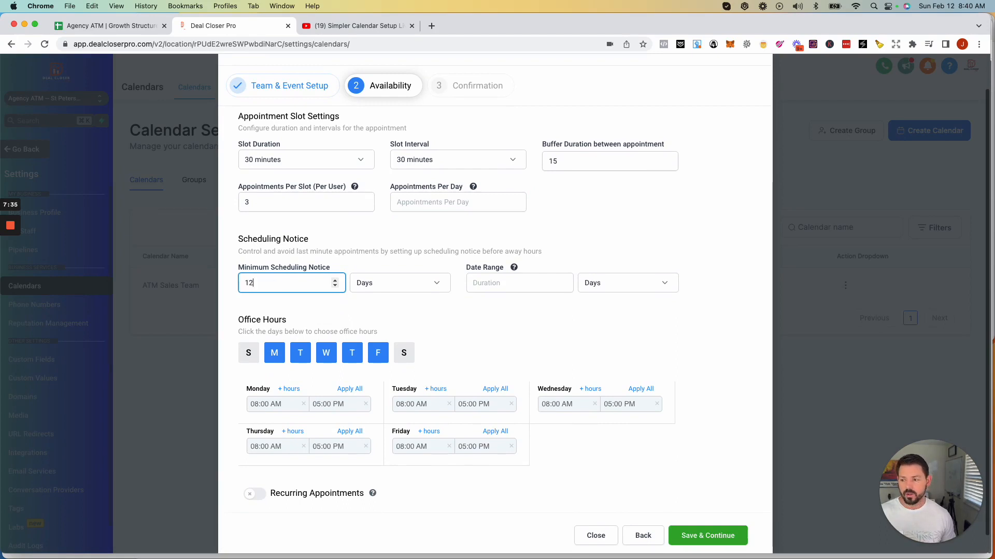
{"action": "left_click", "coordinate": [383, 291]}
{"action": "left_click", "coordinate": [376, 307]}
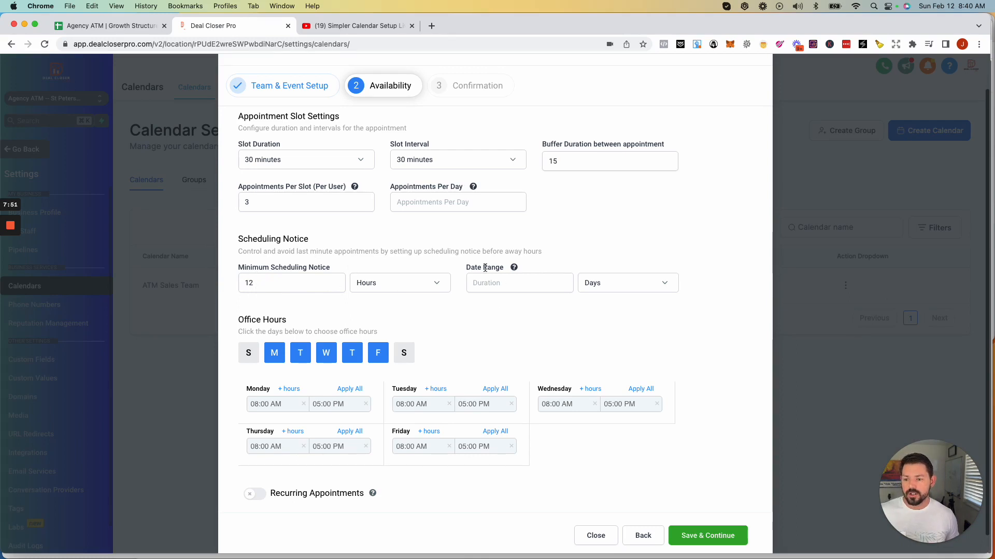
Step: Set the scheduling date range to 10 days
{"action": "left_click", "coordinate": [497, 286]}
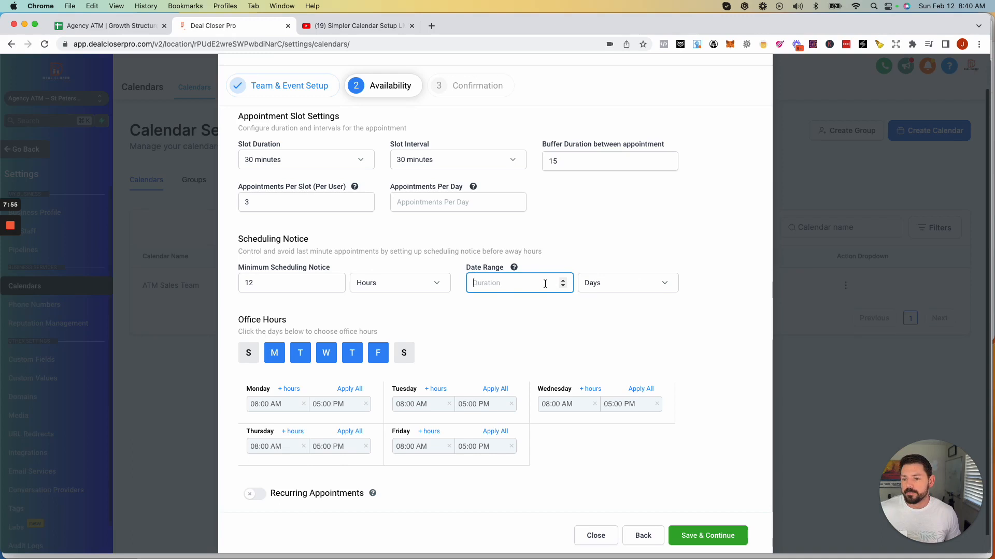
{"action": "mouse_move", "coordinate": [515, 269]}
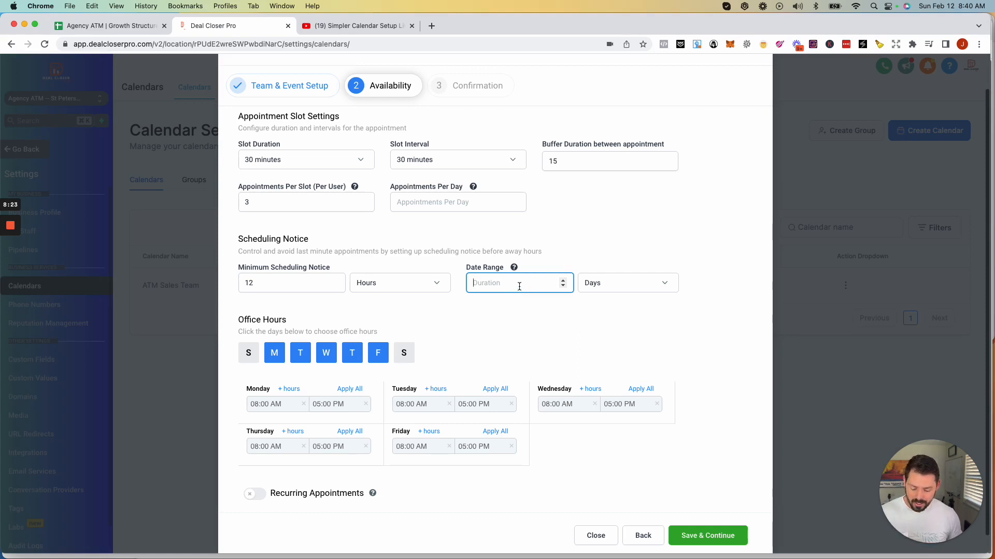
{"action": "type", "text": "14"}
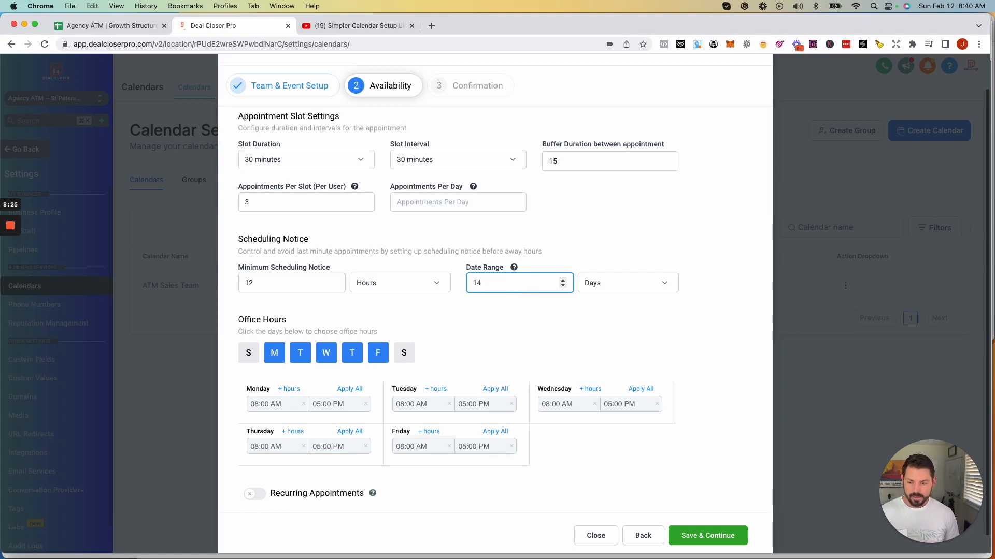
{"action": "key", "text": "BackSpace"}
{"action": "type", "text": "0"}
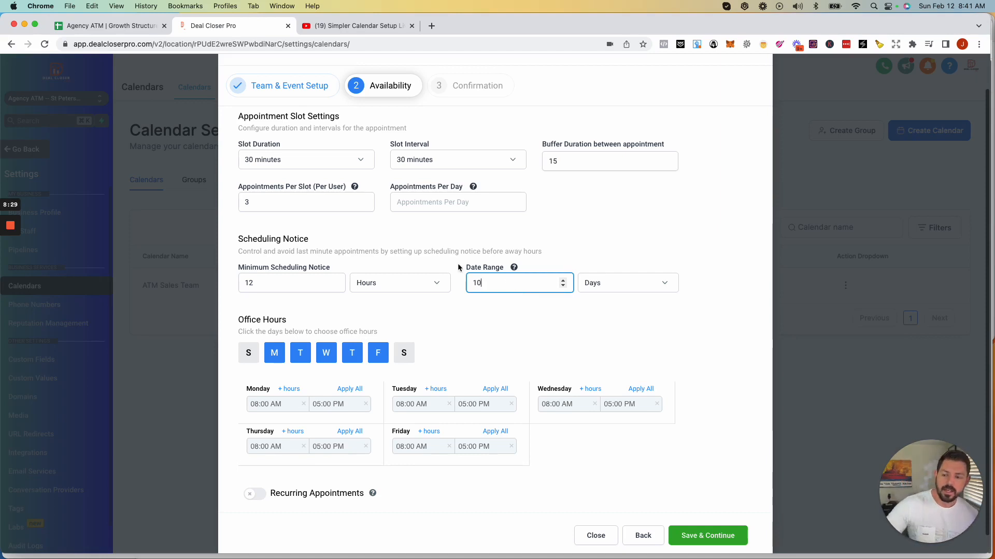
{"action": "double_click", "coordinate": [476, 281]}
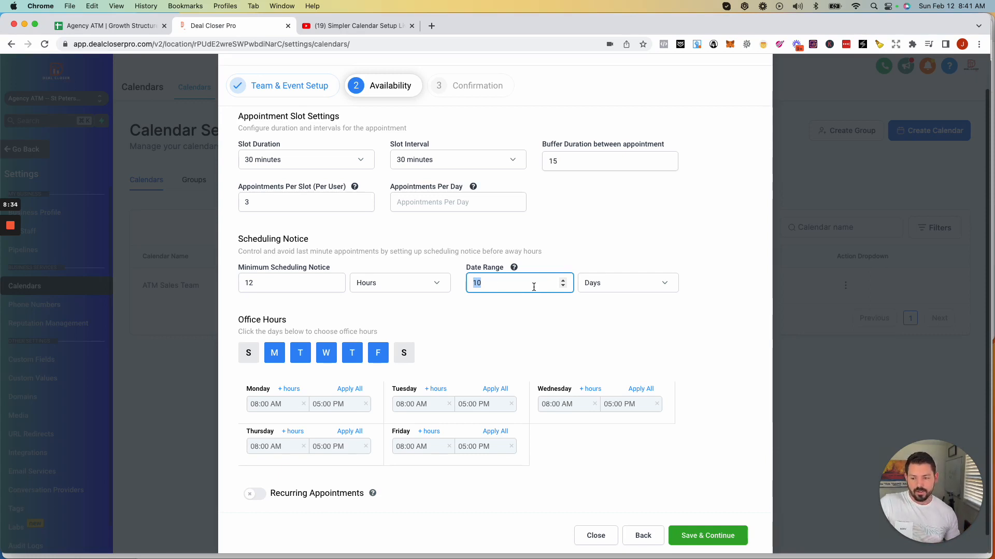
Step: Look over the office hours, then return to Team & Event Setup and review the assigned members and calendar details
{"action": "scroll", "coordinate": [511, 297], "scroll_direction": "down", "scroll_amount": 1}
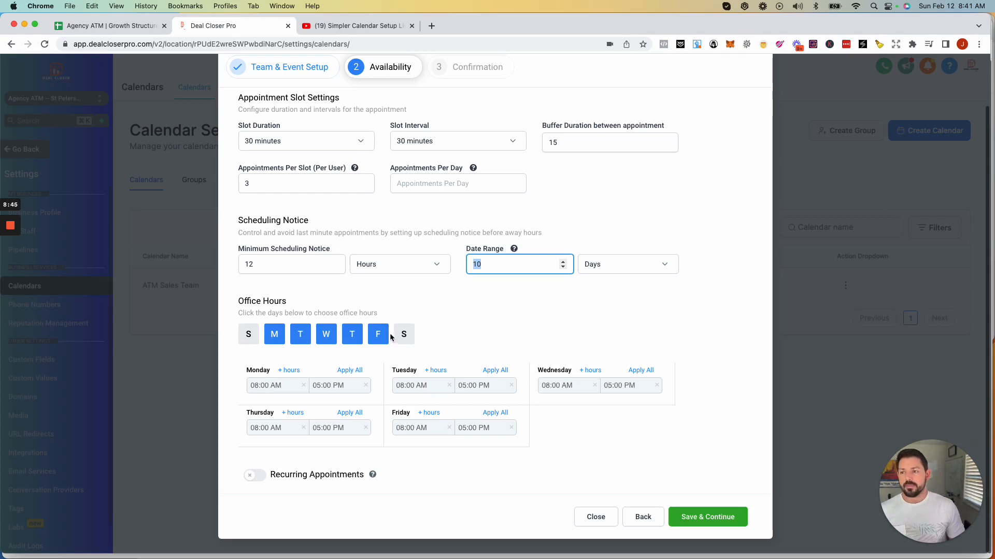
{"action": "scroll", "coordinate": [389, 334], "scroll_direction": "up", "scroll_amount": 2}
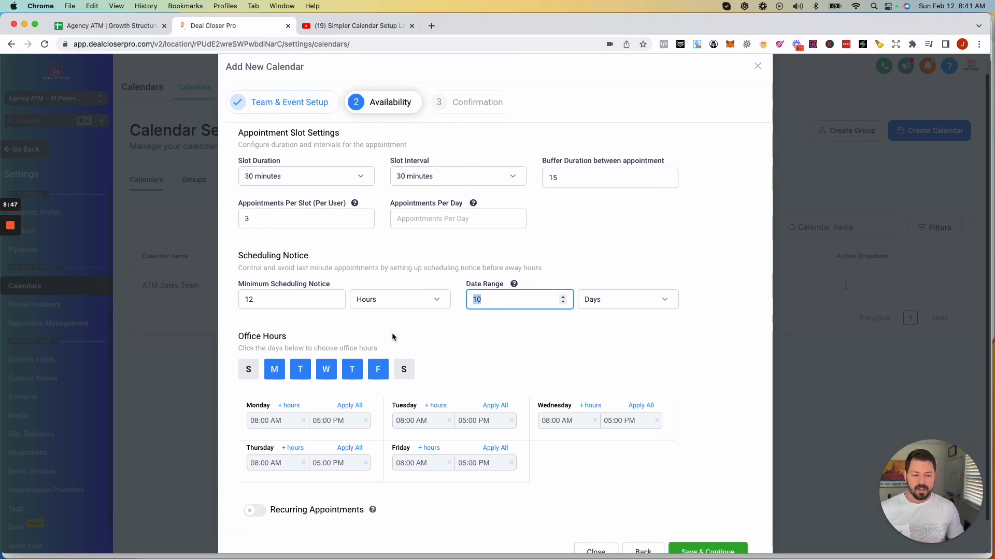
{"action": "left_click", "coordinate": [303, 109]}
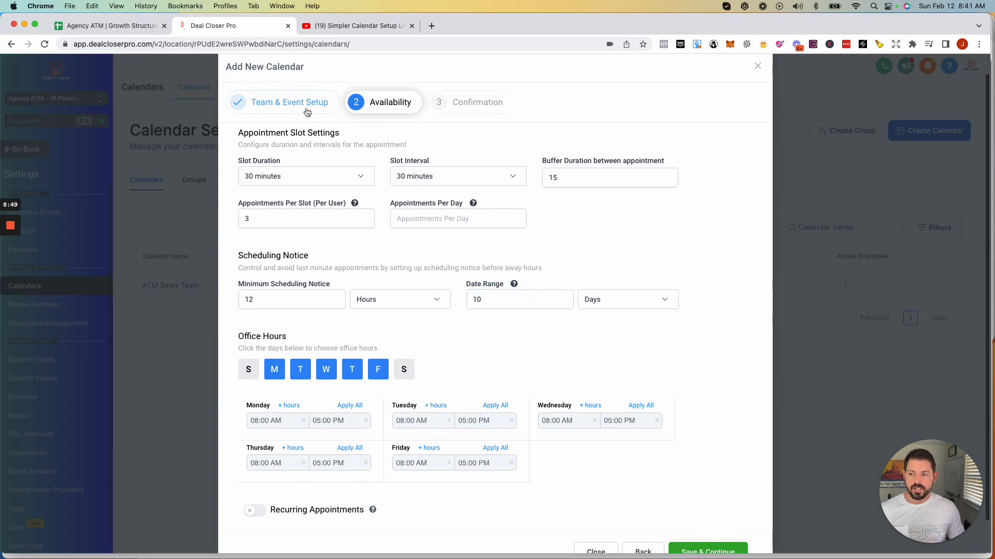
{"action": "left_click", "coordinate": [249, 191]}
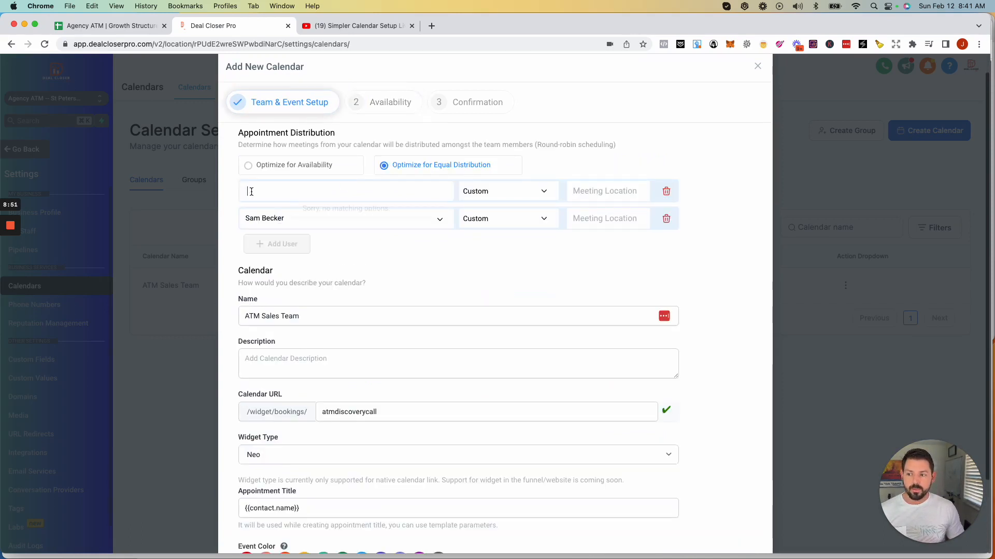
{"action": "left_click", "coordinate": [549, 233]}
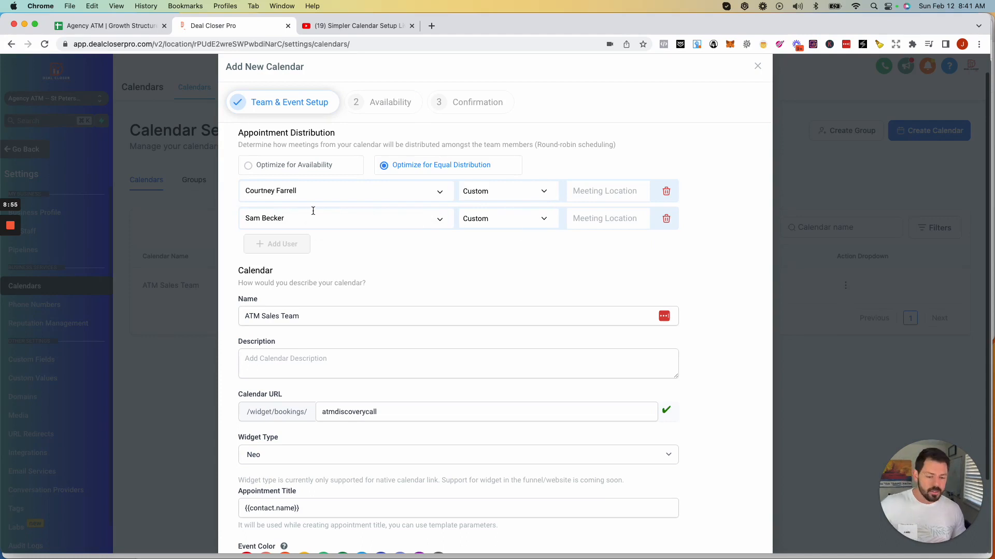
{"action": "scroll", "coordinate": [327, 210], "scroll_direction": "down", "scroll_amount": 3}
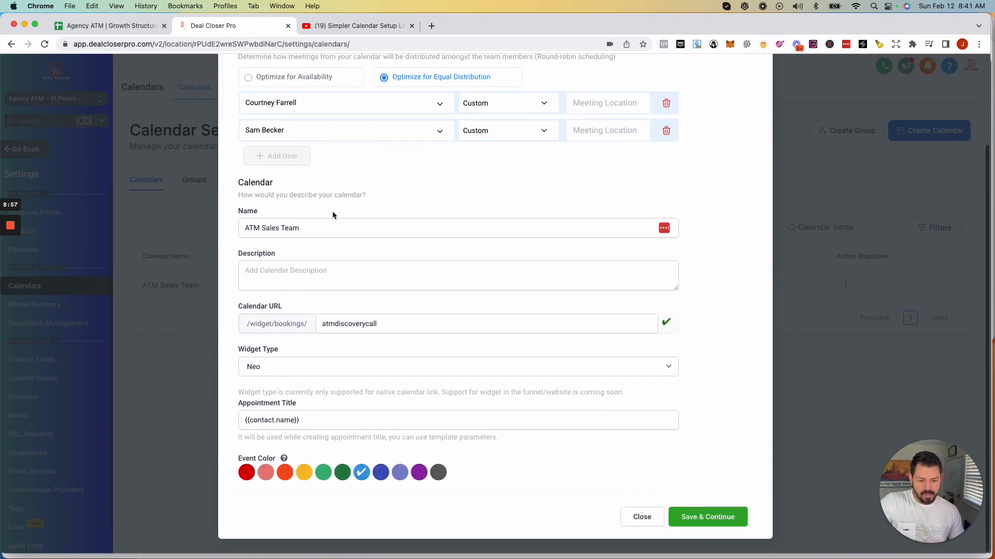
Step: Set Monday's office hours to 10:00 AM through 06:00 PM in the Availability settings and apply them to all the weekdays
{"action": "scroll", "coordinate": [437, 390], "scroll_direction": "up", "scroll_amount": 4}
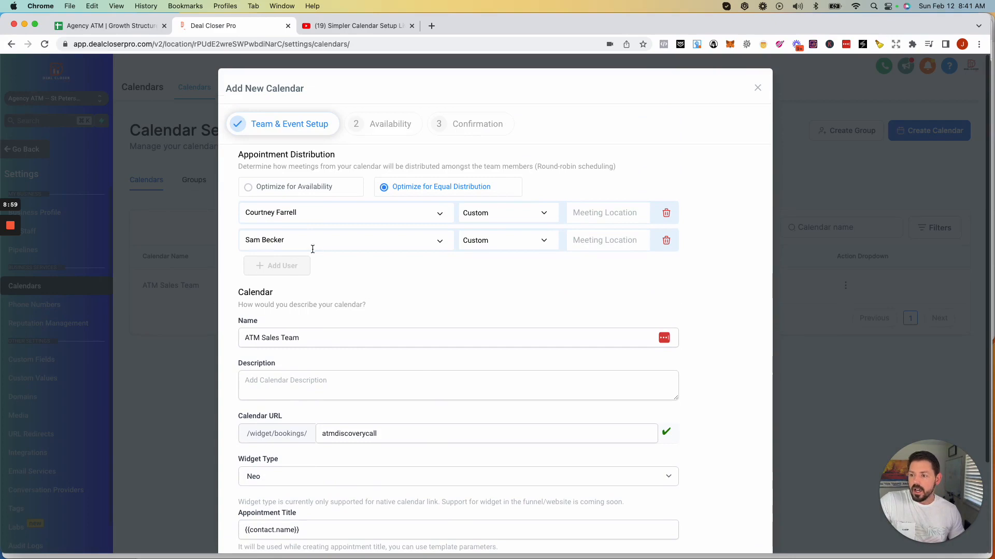
{"action": "left_click", "coordinate": [392, 124]}
{"action": "scroll", "coordinate": [428, 220], "scroll_direction": "down", "scroll_amount": 2}
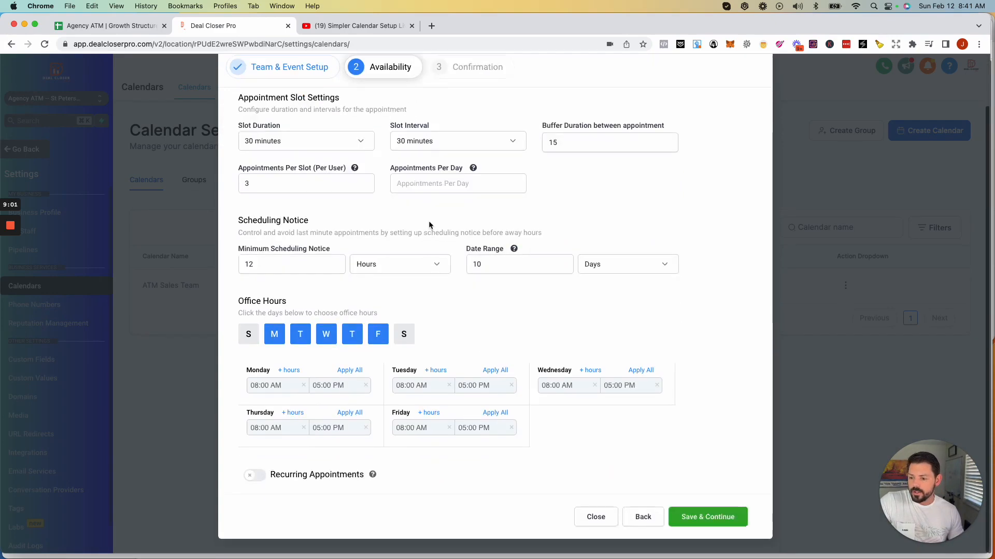
{"action": "left_click", "coordinate": [255, 389]}
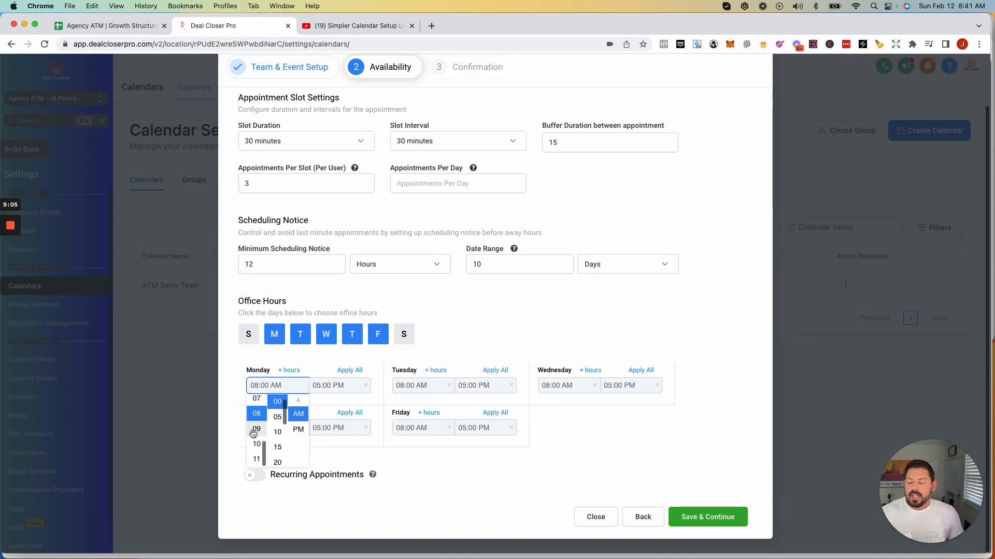
{"action": "left_click", "coordinate": [256, 447]}
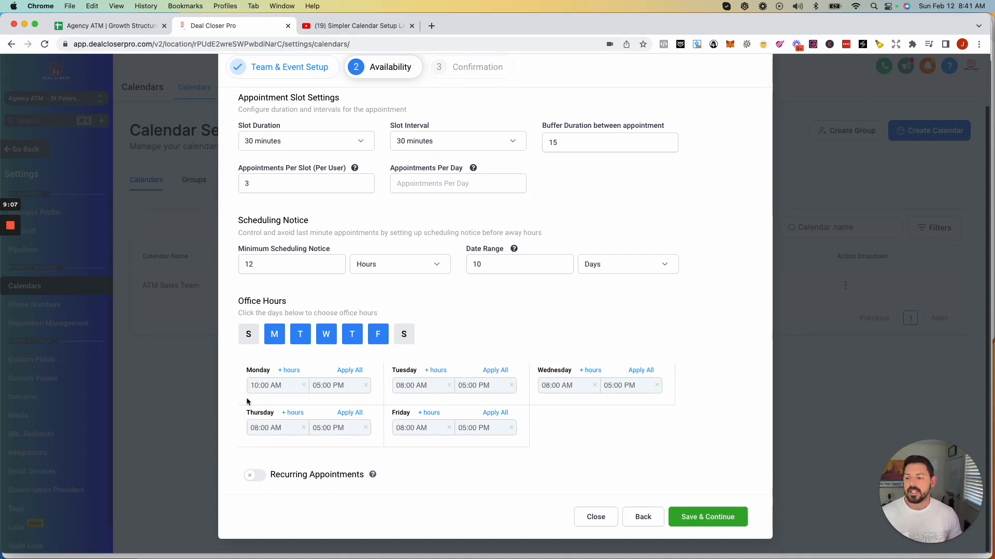
{"action": "left_click", "coordinate": [317, 389]}
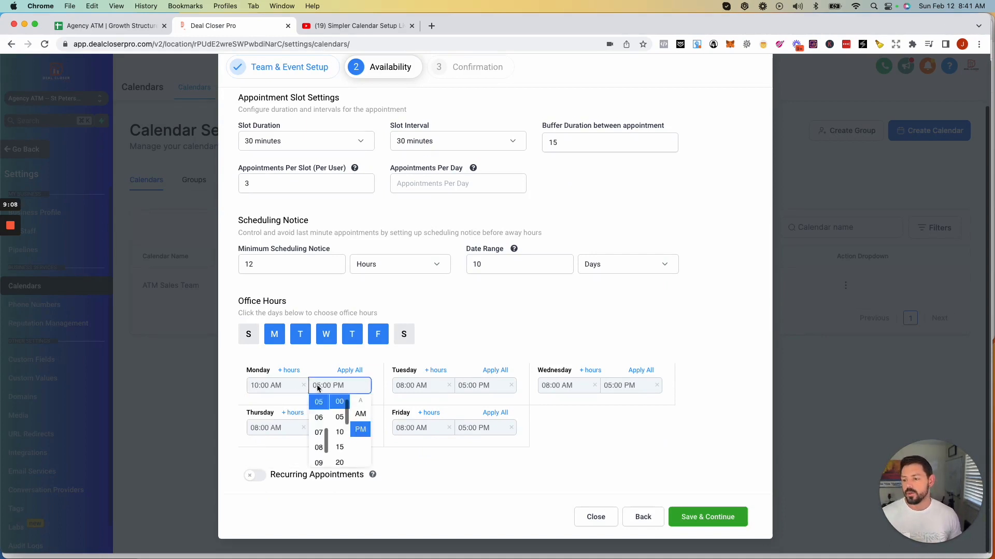
{"action": "left_click", "coordinate": [318, 417]}
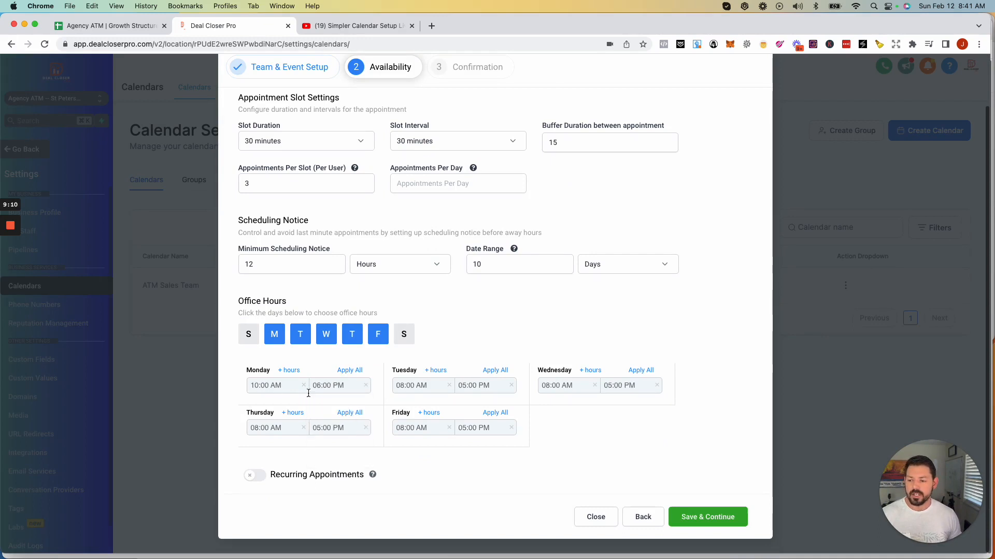
{"action": "left_click", "coordinate": [350, 371]}
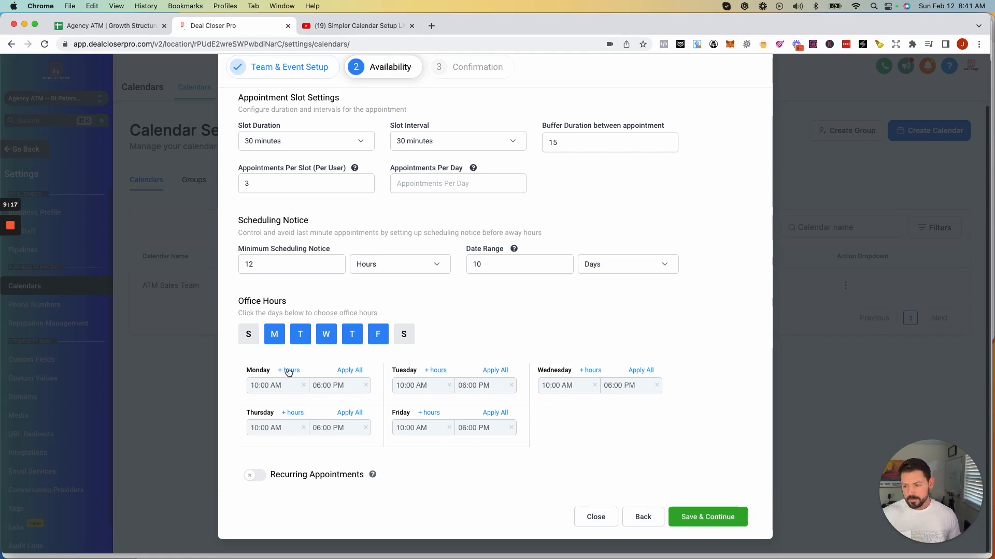
Step: Change the end of Monday's office hours to 11:00 AM
{"action": "left_click", "coordinate": [319, 389]}
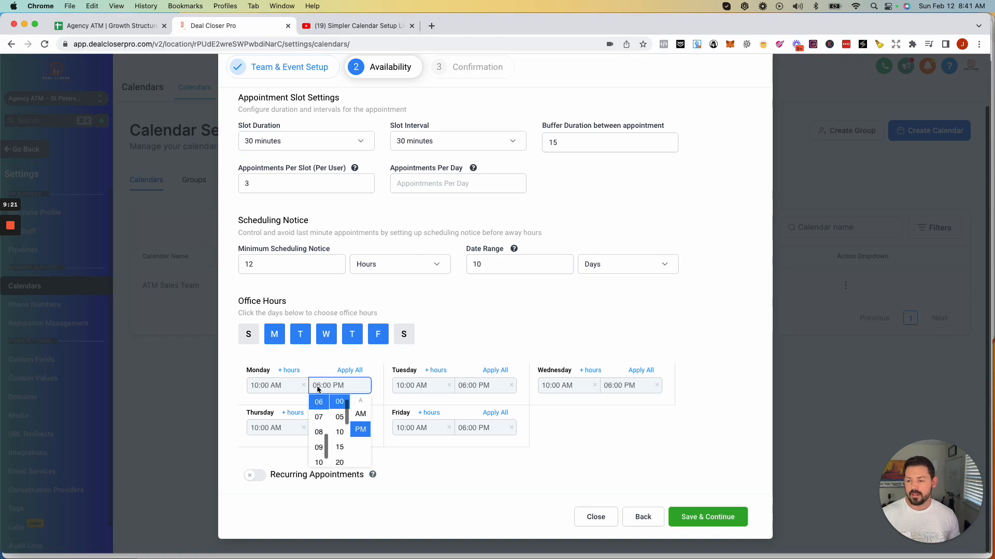
{"action": "scroll", "coordinate": [320, 391], "scroll_direction": "up", "scroll_amount": 1}
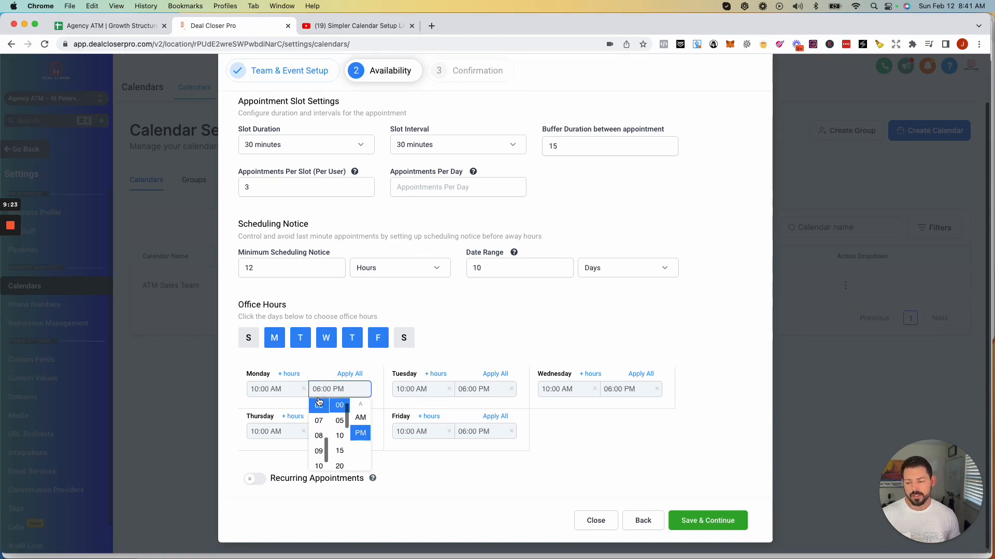
{"action": "scroll", "coordinate": [315, 461], "scroll_direction": "down", "scroll_amount": 1}
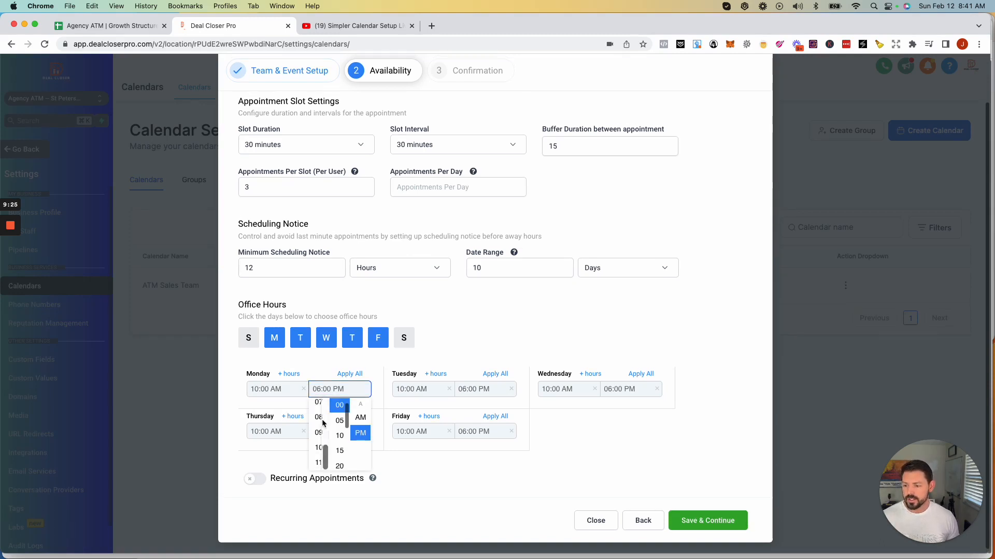
{"action": "left_click", "coordinate": [314, 461]}
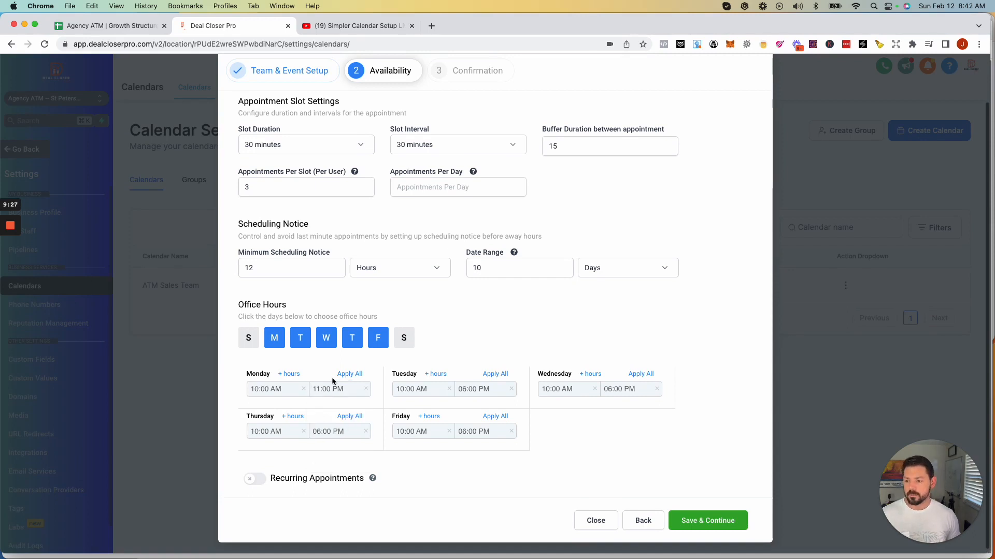
{"action": "left_click", "coordinate": [337, 389]}
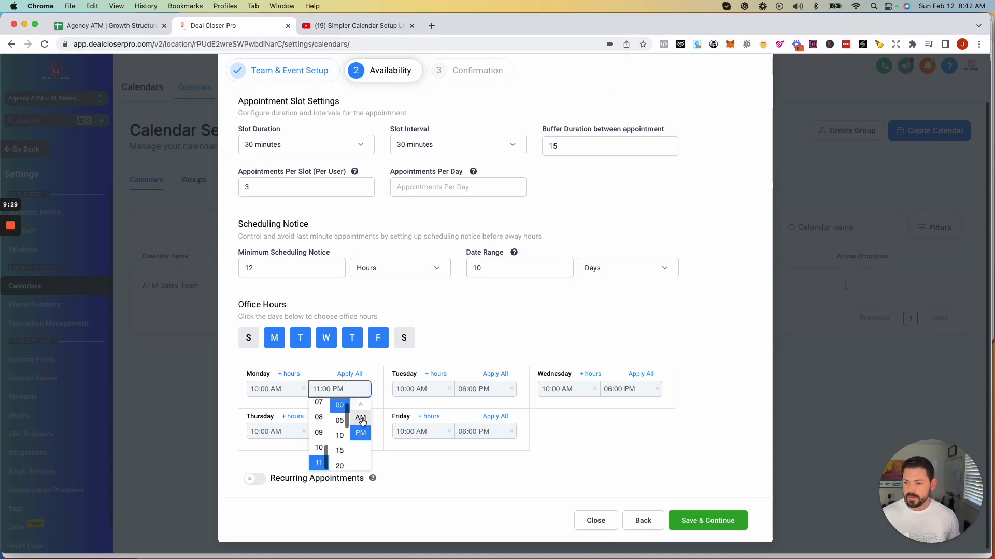
{"action": "left_click", "coordinate": [362, 420]}
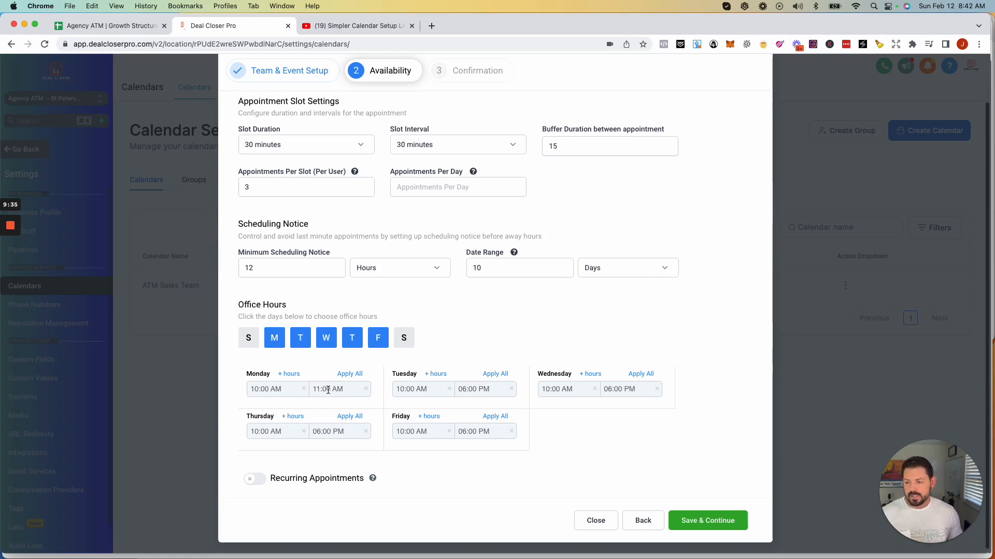
Step: Add a second block of Monday office hours running from 12:00 PM to 06:00 PM
{"action": "left_click", "coordinate": [288, 374]}
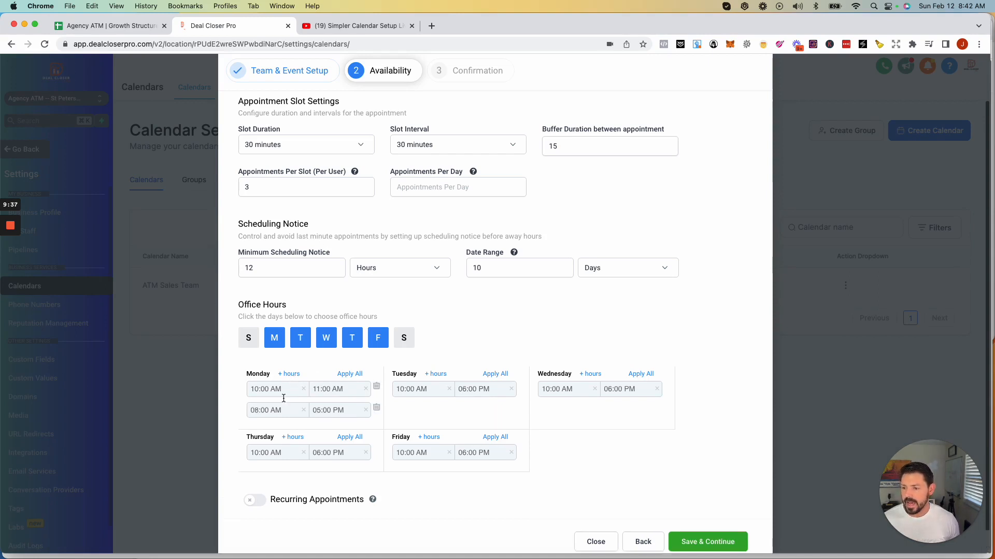
{"action": "left_click", "coordinate": [256, 410]}
{"action": "scroll", "coordinate": [260, 449], "scroll_direction": "down", "scroll_amount": 1}
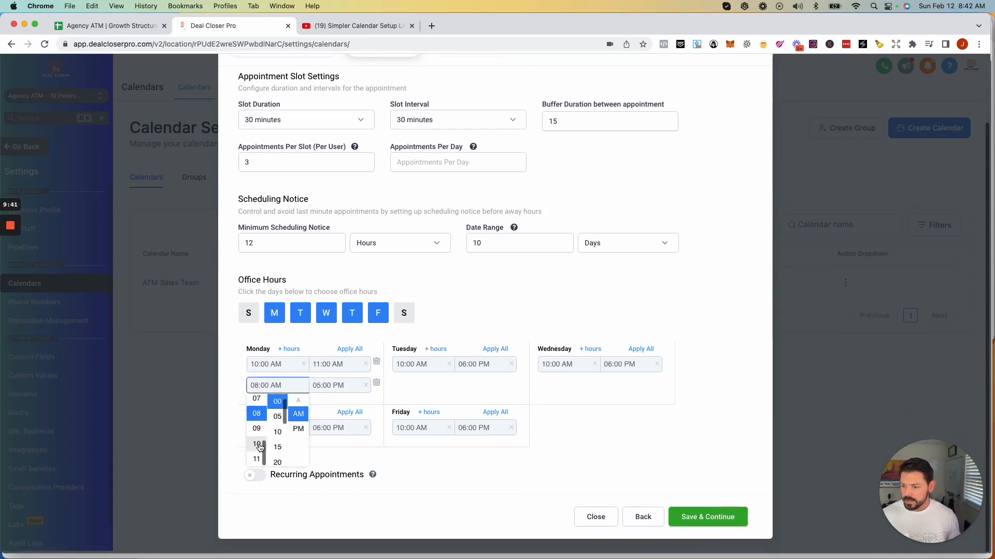
{"action": "scroll", "coordinate": [258, 441], "scroll_direction": "up", "scroll_amount": 5}
{"action": "left_click", "coordinate": [256, 415]}
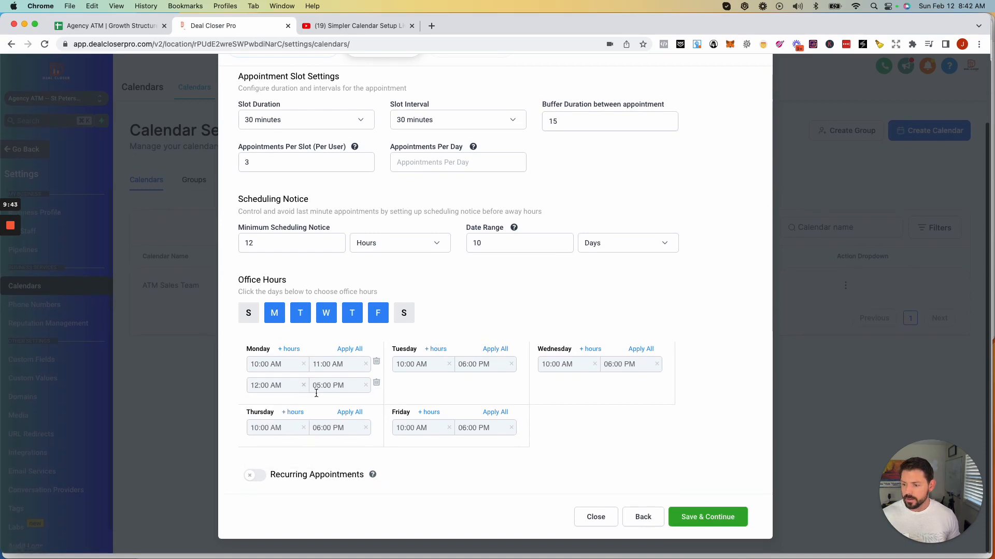
{"action": "left_click", "coordinate": [278, 387]}
{"action": "left_click", "coordinate": [297, 426]}
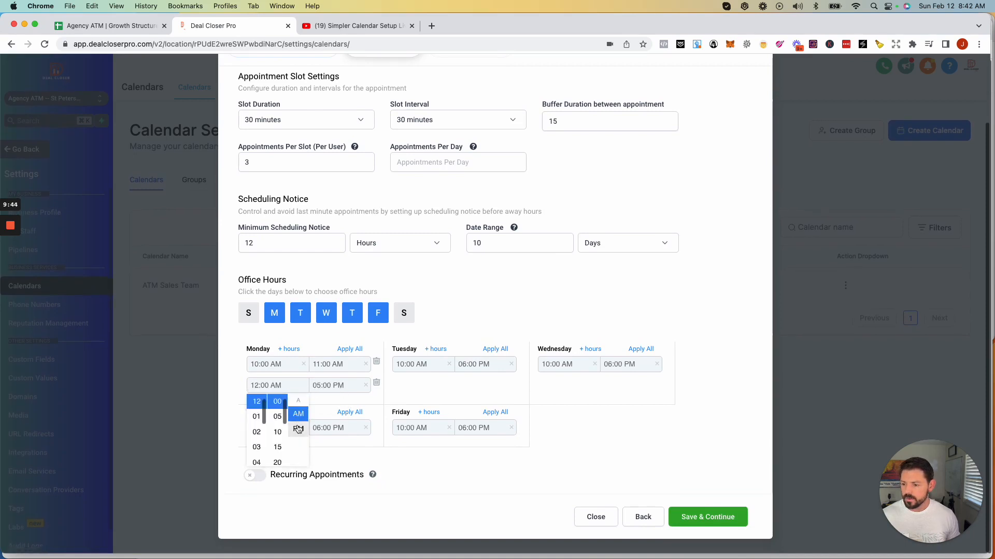
{"action": "left_click", "coordinate": [317, 391]}
{"action": "left_click", "coordinate": [317, 419]}
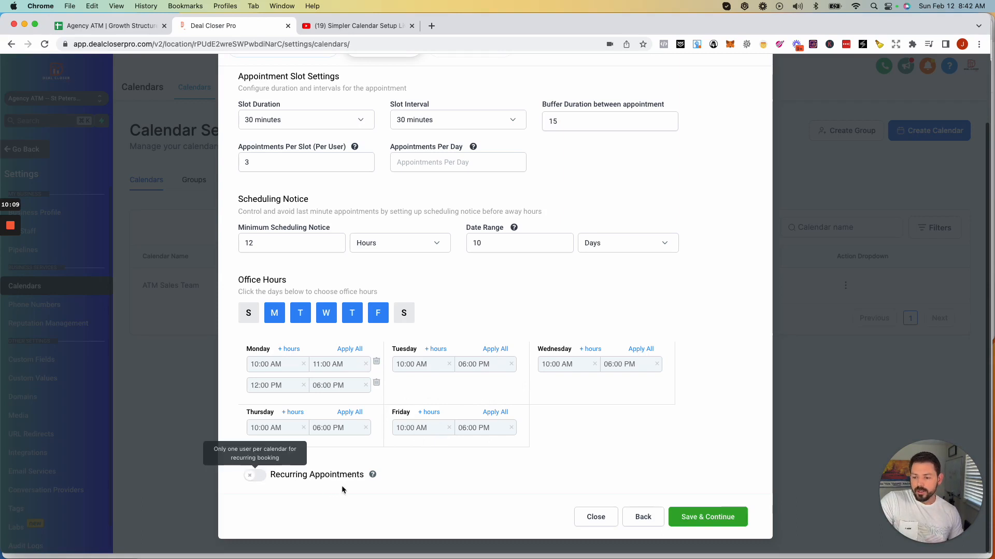
Step: Check the Recurring Appointments explanation, then save the availability settings and continue to Confirmation
{"action": "mouse_move", "coordinate": [374, 476]}
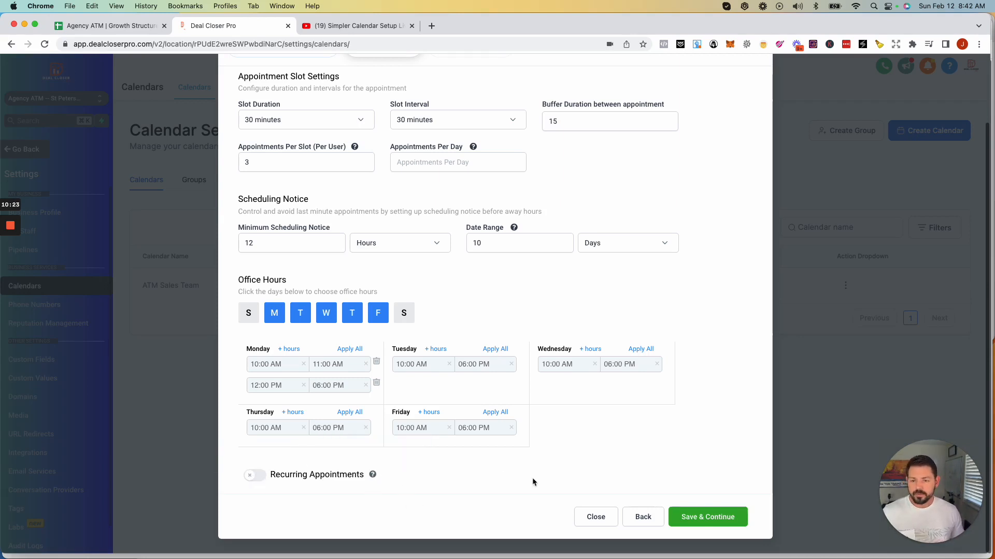
{"action": "scroll", "coordinate": [530, 478], "scroll_direction": "up", "scroll_amount": 3}
{"action": "scroll", "coordinate": [527, 303], "scroll_direction": "down", "scroll_amount": 3}
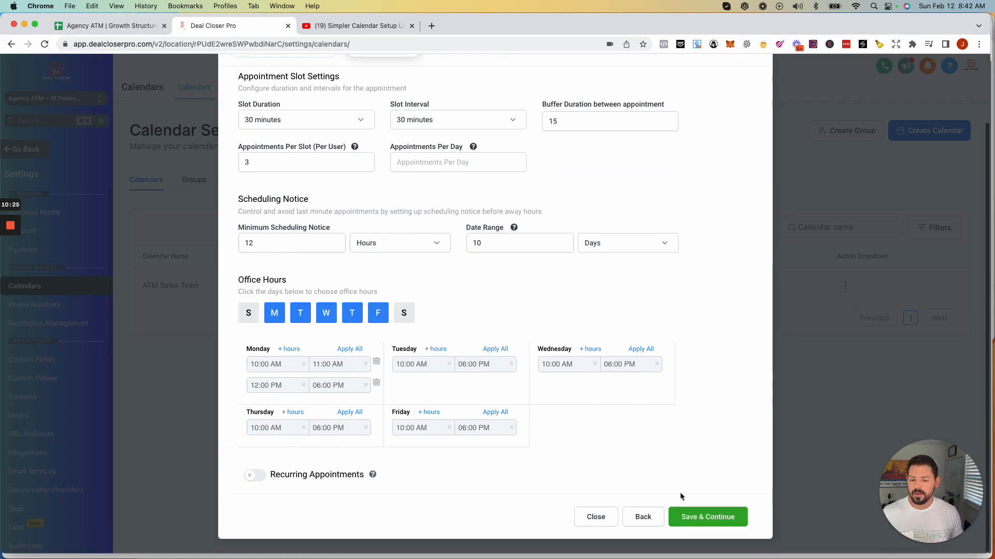
{"action": "left_click", "coordinate": [701, 518]}
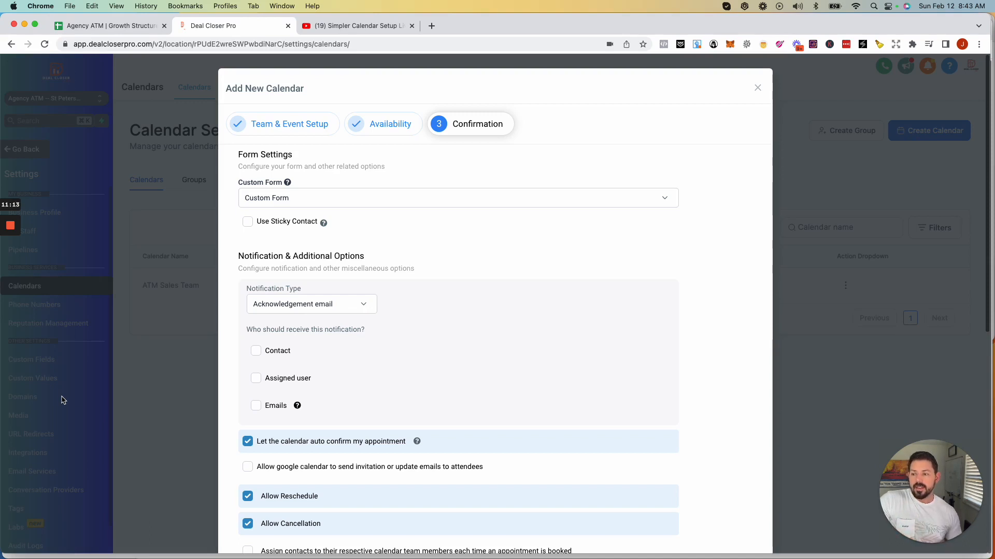
Step: Check which custom forms are available without choosing one, and enable Use Sticky Contact
{"action": "left_click", "coordinate": [663, 199]}
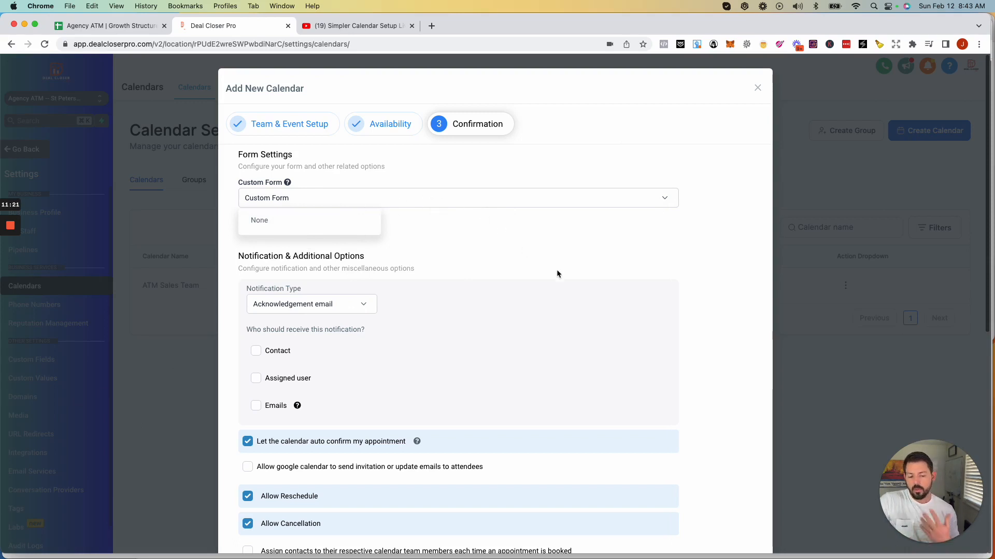
{"action": "left_click", "coordinate": [673, 257]}
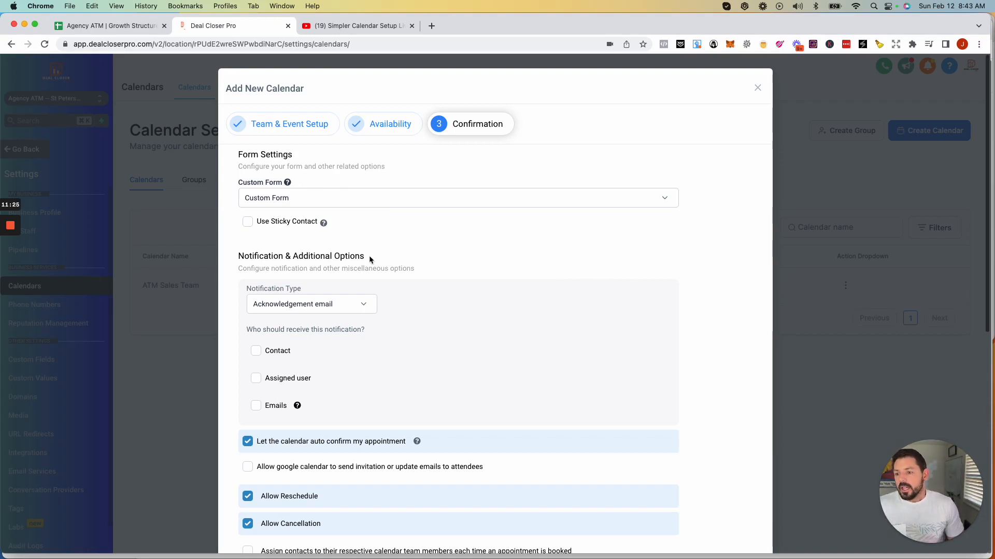
{"action": "mouse_move", "coordinate": [324, 223]}
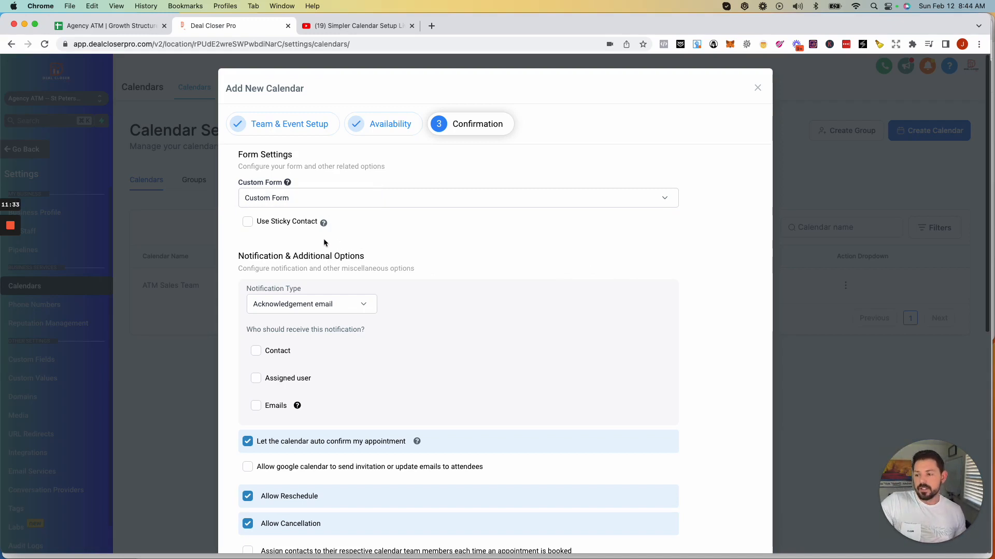
{"action": "left_click", "coordinate": [248, 223]}
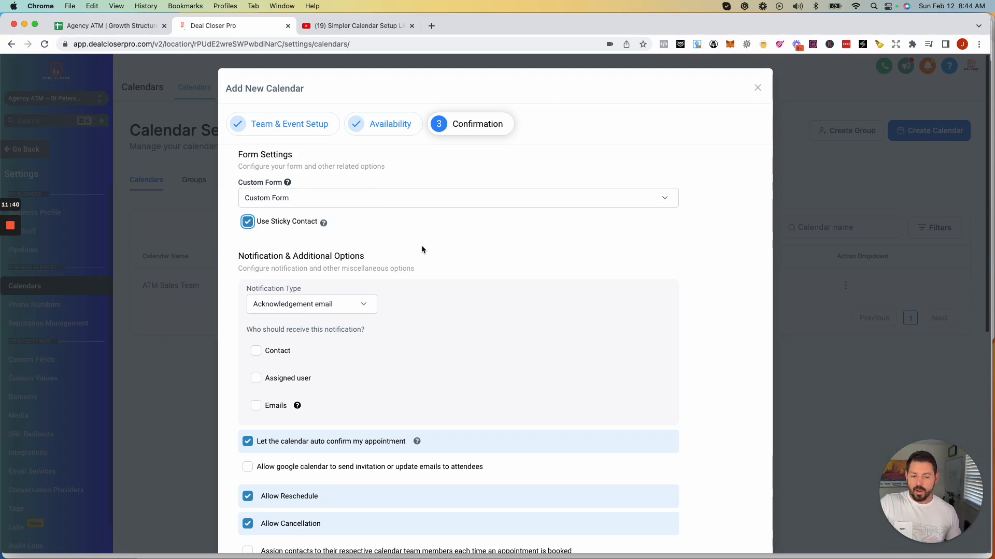
Step: Keep the acknowledgement email as the notification type and enable it for the assigned user, the contact and additional emails
{"action": "scroll", "coordinate": [440, 253], "scroll_direction": "down", "scroll_amount": 3}
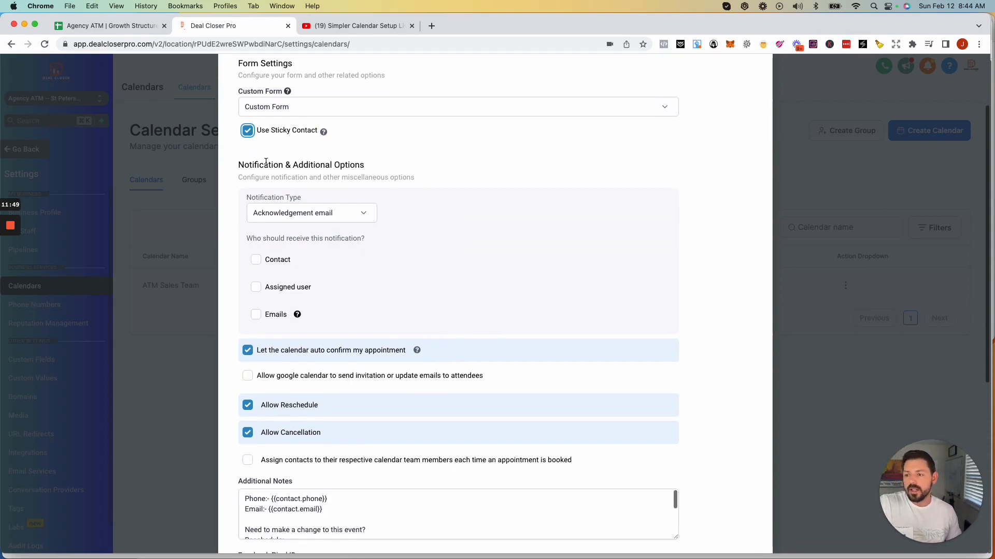
{"action": "left_click", "coordinate": [364, 217]}
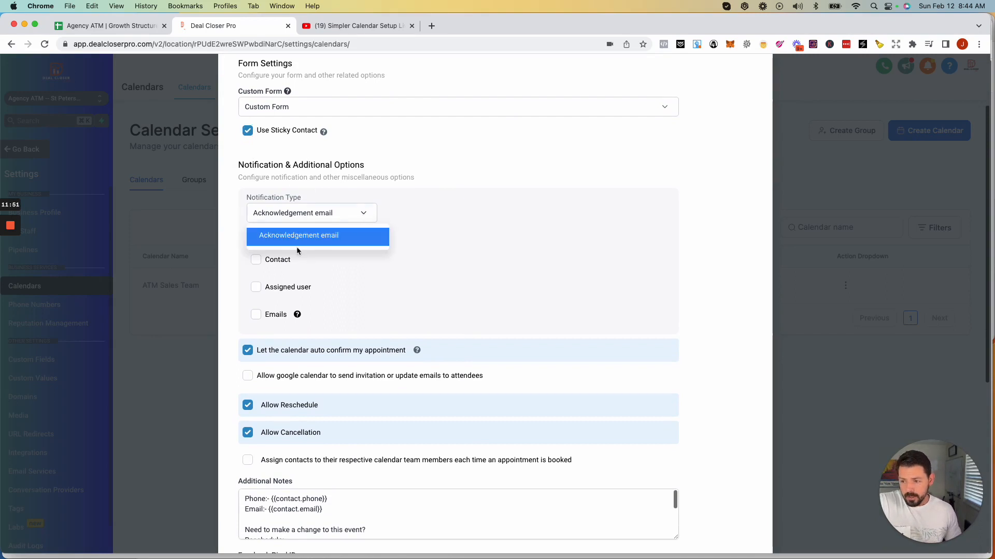
{"action": "left_click", "coordinate": [436, 175]}
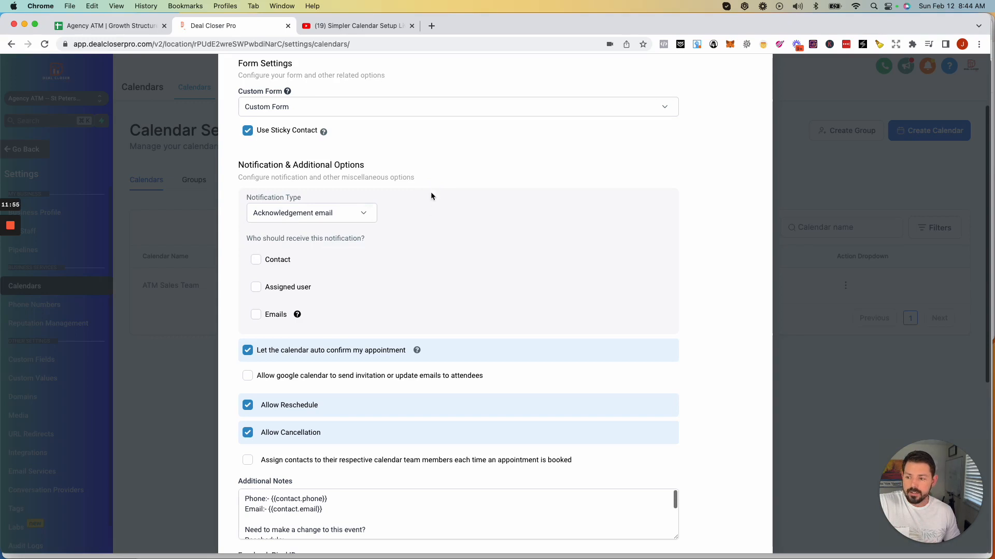
{"action": "left_click", "coordinate": [254, 289]}
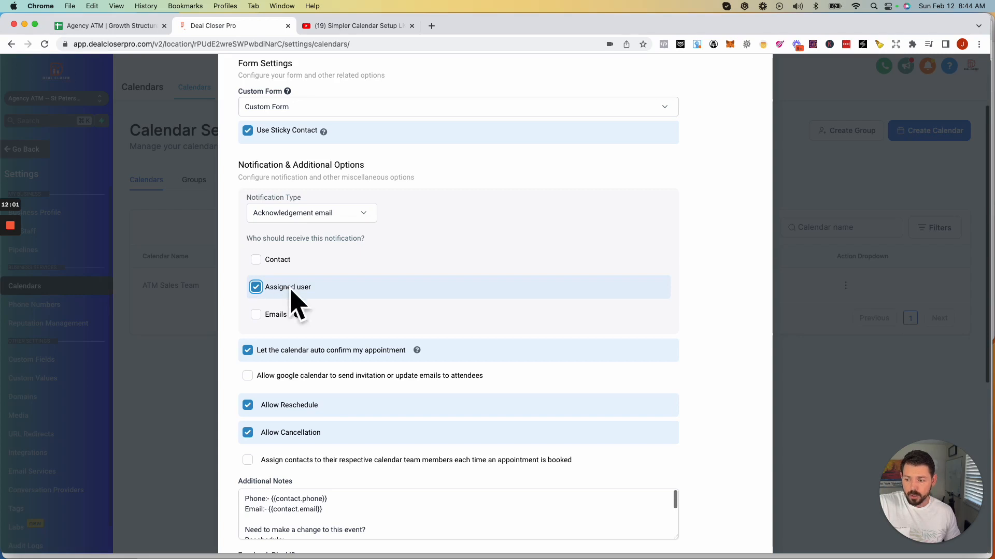
{"action": "left_click", "coordinate": [256, 260]}
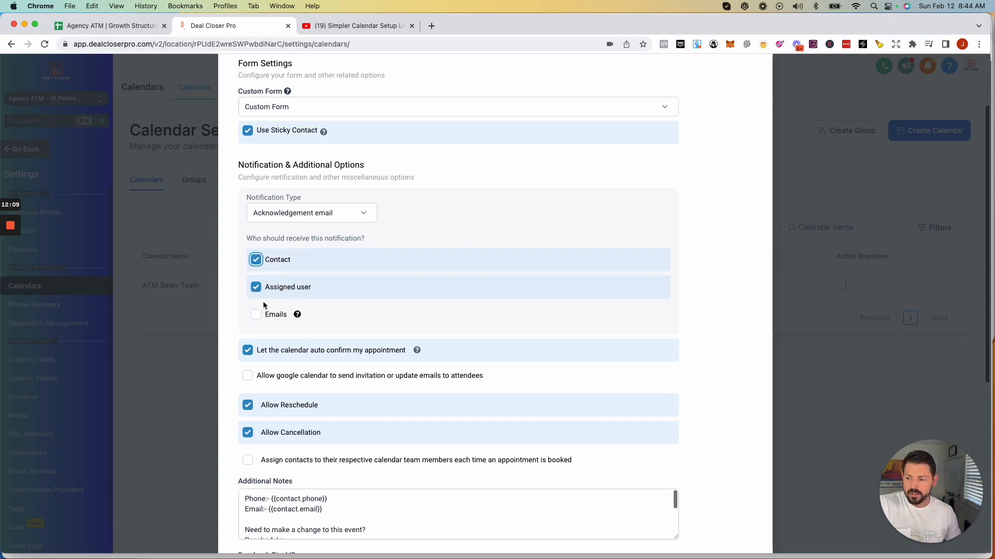
{"action": "left_click", "coordinate": [279, 315]}
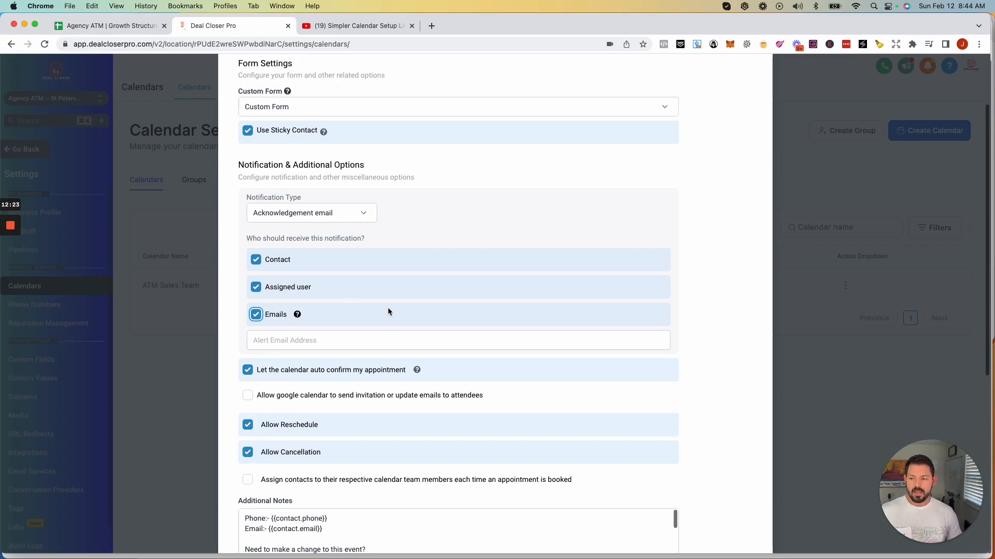
Step: Turn Allow Cancellation off and back on, then look through the additional notes
{"action": "scroll", "coordinate": [389, 310], "scroll_direction": "down", "scroll_amount": 3}
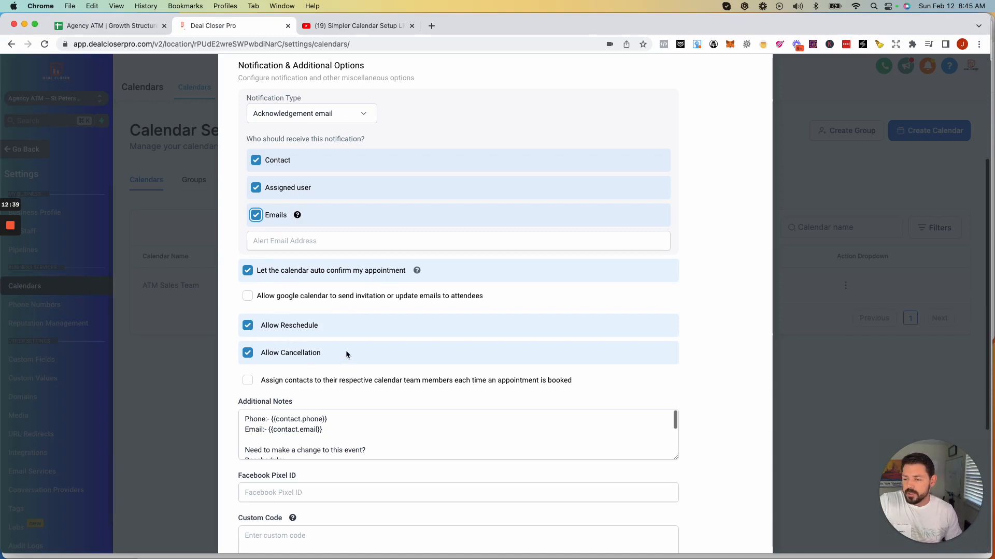
{"action": "left_click", "coordinate": [249, 353]}
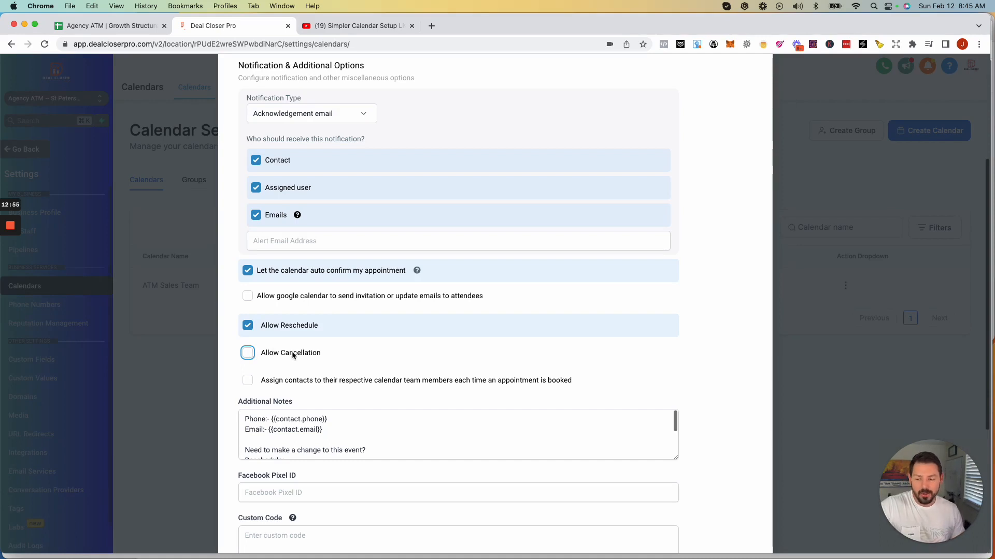
{"action": "left_click", "coordinate": [249, 354]}
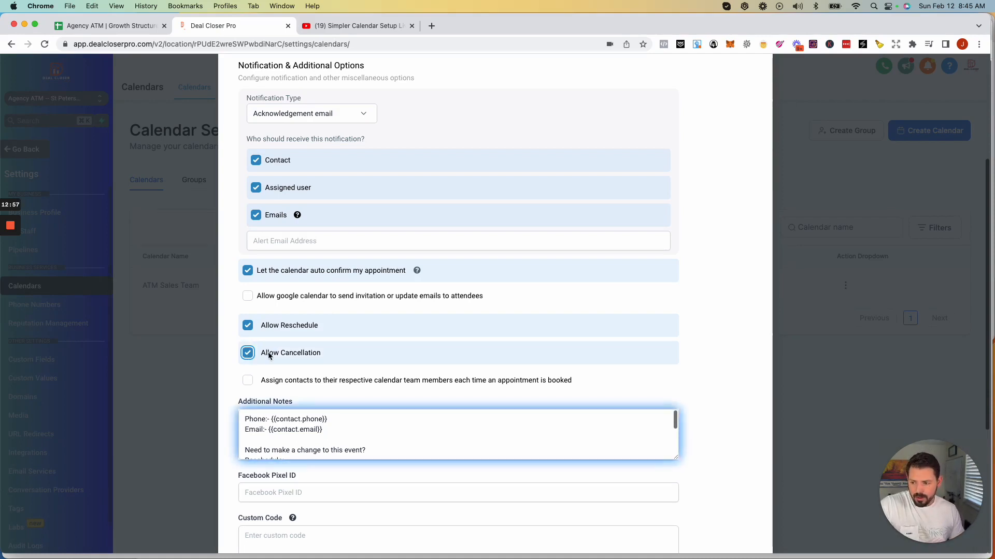
{"action": "scroll", "coordinate": [269, 355], "scroll_direction": "down", "scroll_amount": 4}
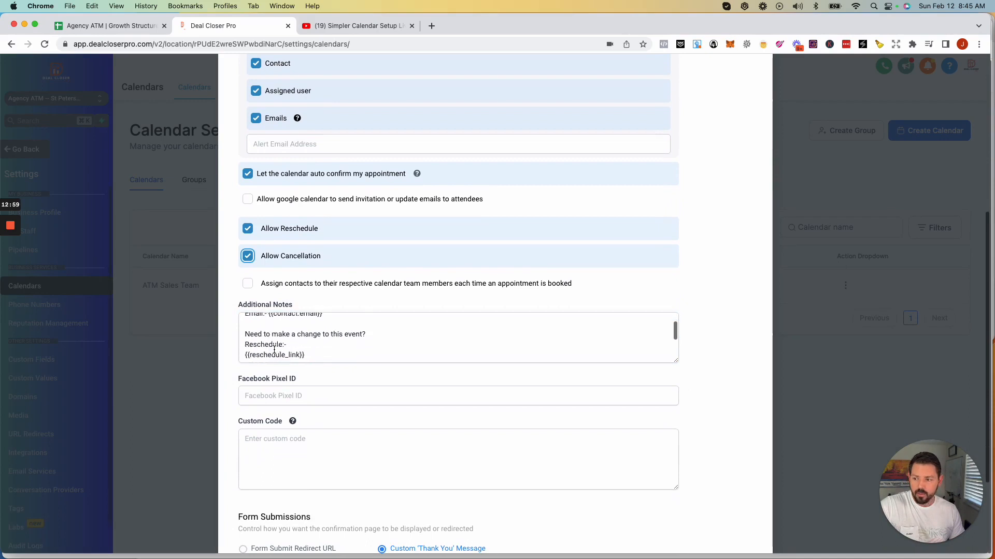
Step: Examine the contact phone, email, reschedule and cancellation link placeholders in the additional notes
{"action": "scroll", "coordinate": [274, 350], "scroll_direction": "down", "scroll_amount": 2}
{"action": "scroll", "coordinate": [226, 326], "scroll_direction": "down", "scroll_amount": 2}
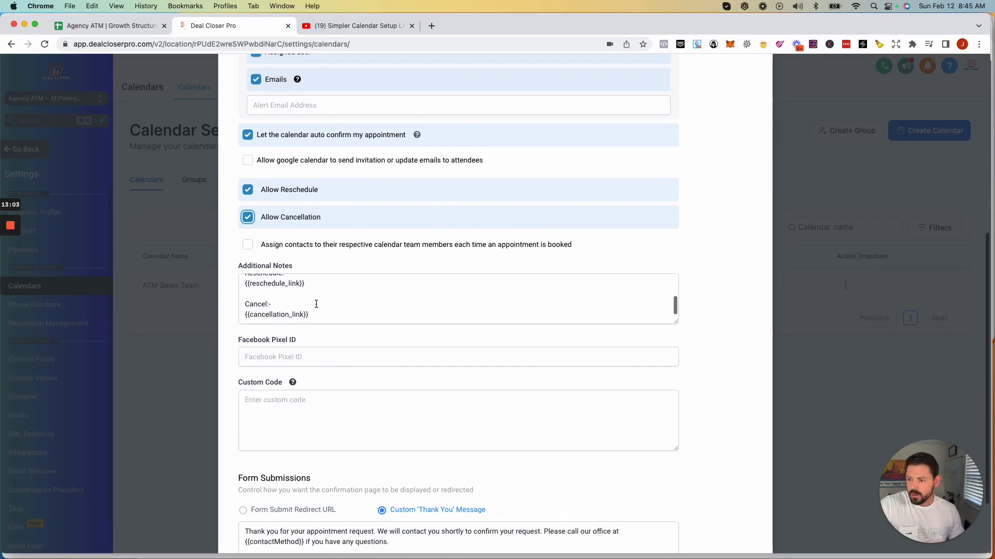
{"action": "scroll", "coordinate": [317, 305], "scroll_direction": "up", "scroll_amount": 3}
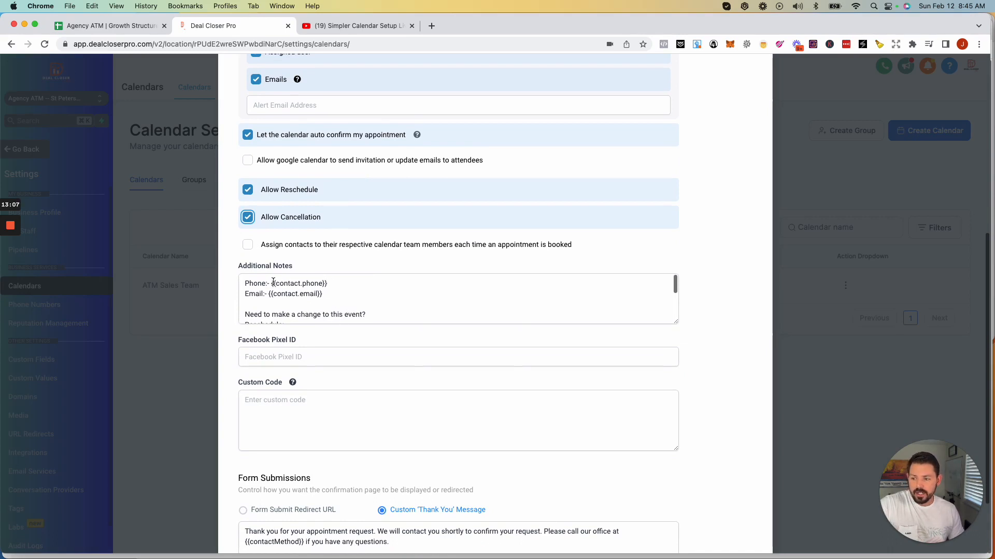
{"action": "left_click_drag", "start_coordinate": [323, 295], "coordinate": [268, 294]}
{"action": "scroll", "coordinate": [340, 299], "scroll_direction": "down", "scroll_amount": 2}
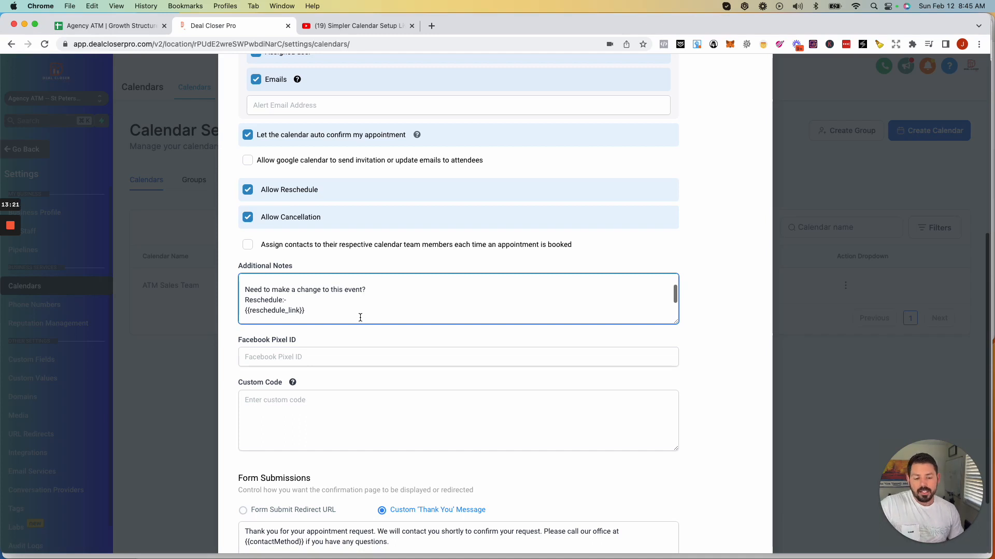
{"action": "scroll", "coordinate": [362, 317], "scroll_direction": "down", "scroll_amount": 5}
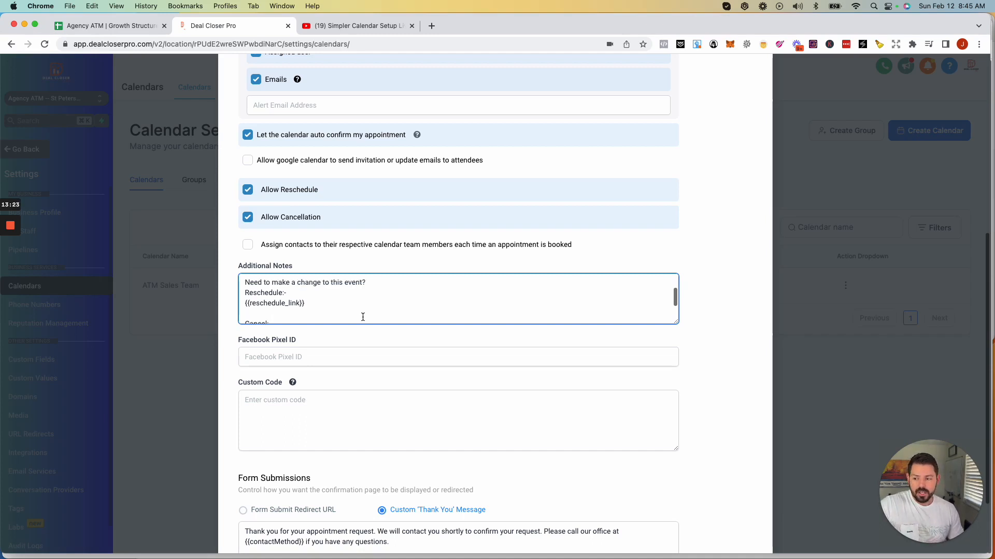
{"action": "left_click_drag", "start_coordinate": [326, 307], "coordinate": [234, 306]}
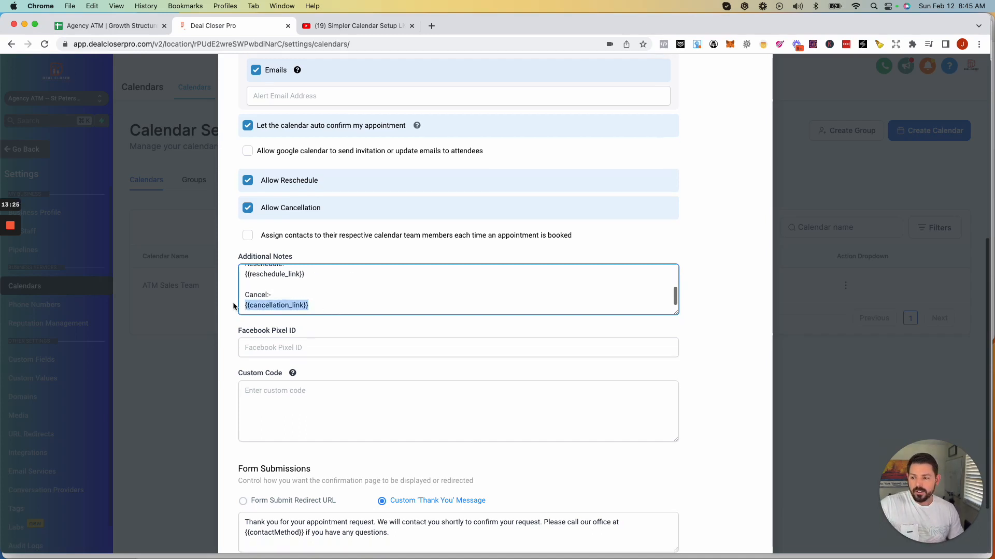
{"action": "scroll", "coordinate": [308, 300], "scroll_direction": "up", "scroll_amount": 2}
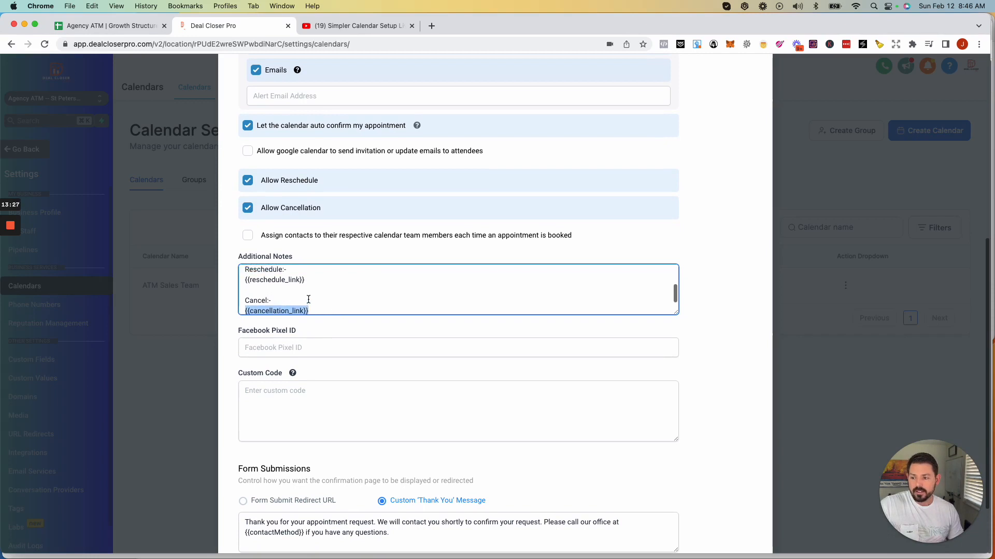
{"action": "left_click_drag", "start_coordinate": [311, 308], "coordinate": [234, 310]}
{"action": "scroll", "coordinate": [273, 296], "scroll_direction": "up", "scroll_amount": 2}
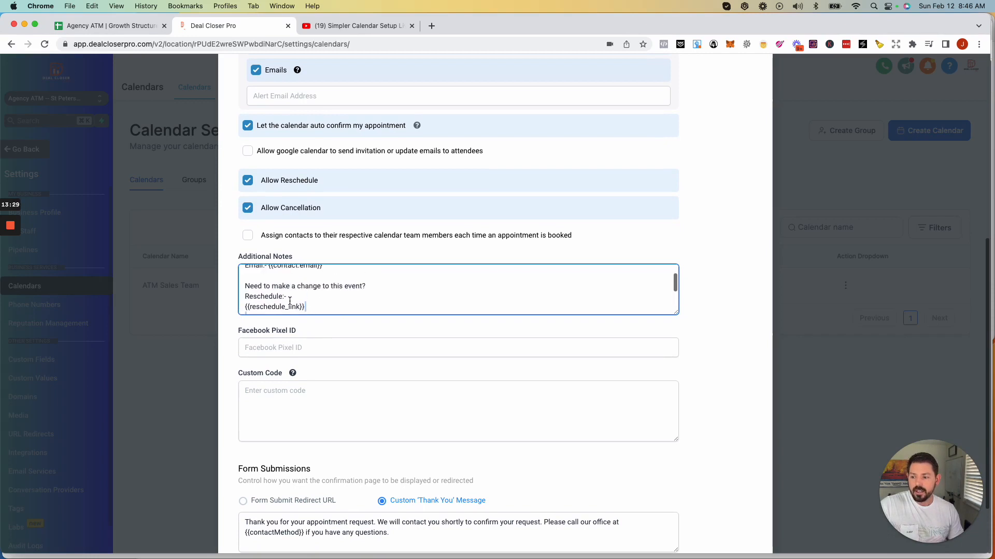
{"action": "left_click_drag", "start_coordinate": [307, 306], "coordinate": [259, 304]}
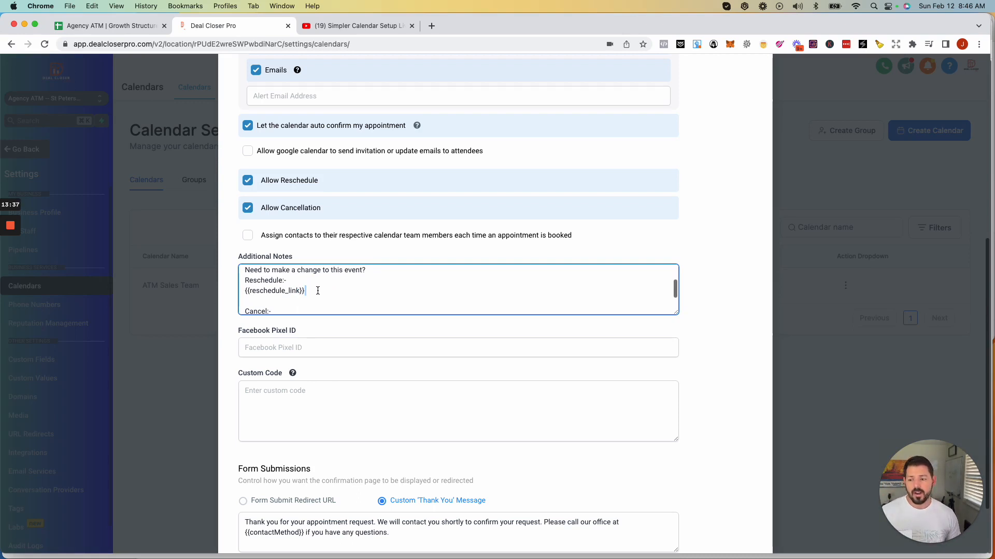
{"action": "scroll", "coordinate": [319, 290], "scroll_direction": "down", "scroll_amount": 2}
Step: Look at the Facebook Pixel ID and Custom Code fields without entering anything
{"action": "left_click", "coordinate": [252, 344]}
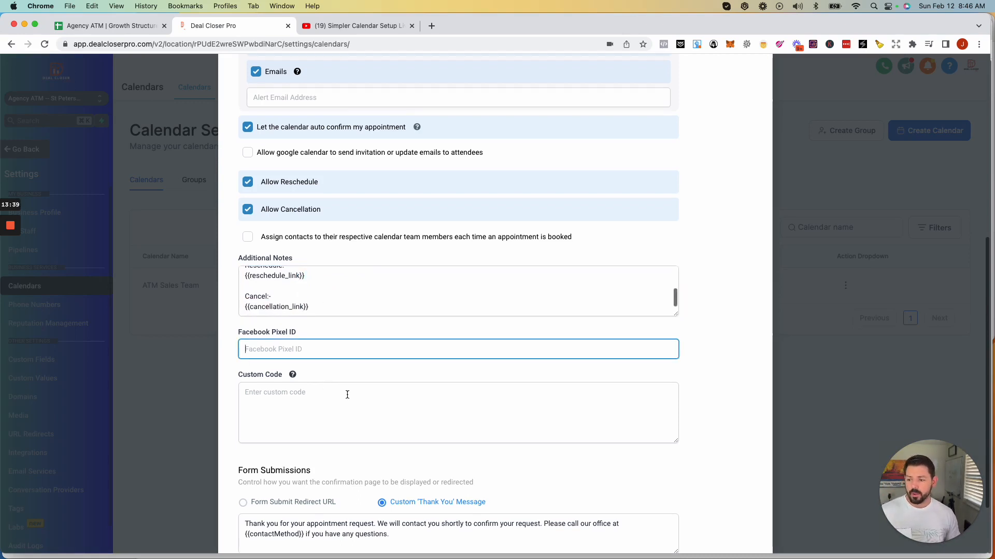
{"action": "scroll", "coordinate": [308, 369], "scroll_direction": "down", "scroll_amount": 3}
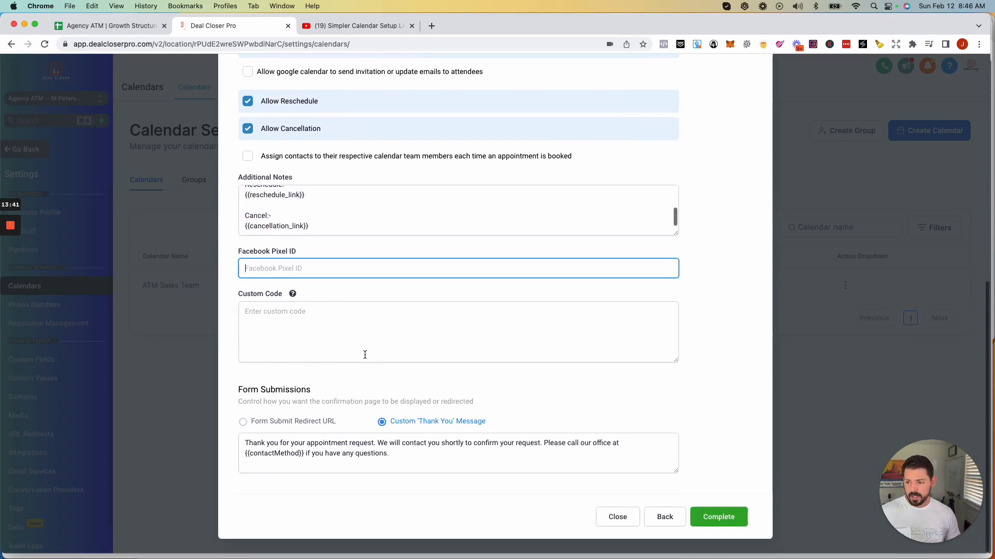
{"action": "left_click", "coordinate": [309, 344]}
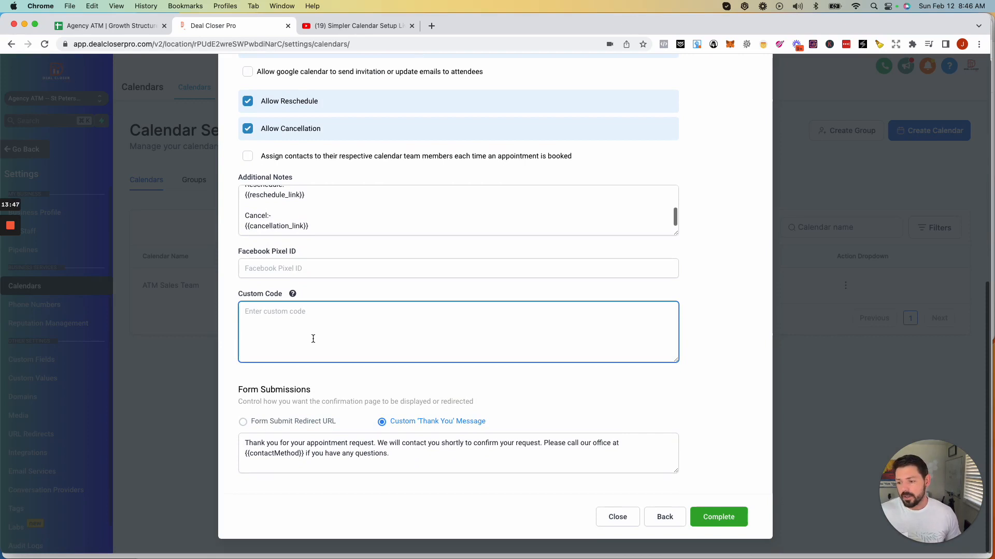
Step: Compare the Form Submit Redirect URL option with the Custom 'Thank You' Message, keep the message, and examine its {{contactMethod}} placeholder
{"action": "left_click", "coordinate": [243, 423]}
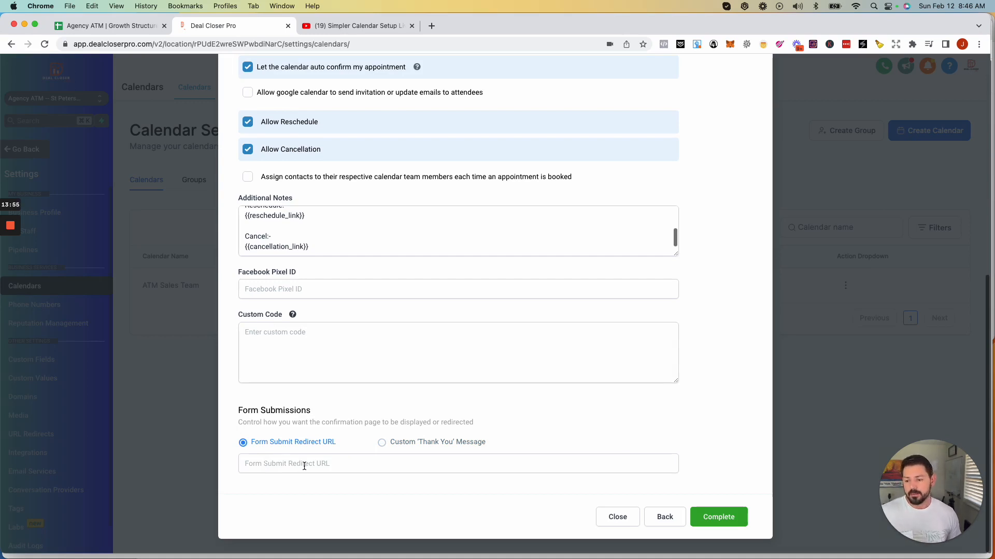
{"action": "left_click", "coordinate": [382, 443]}
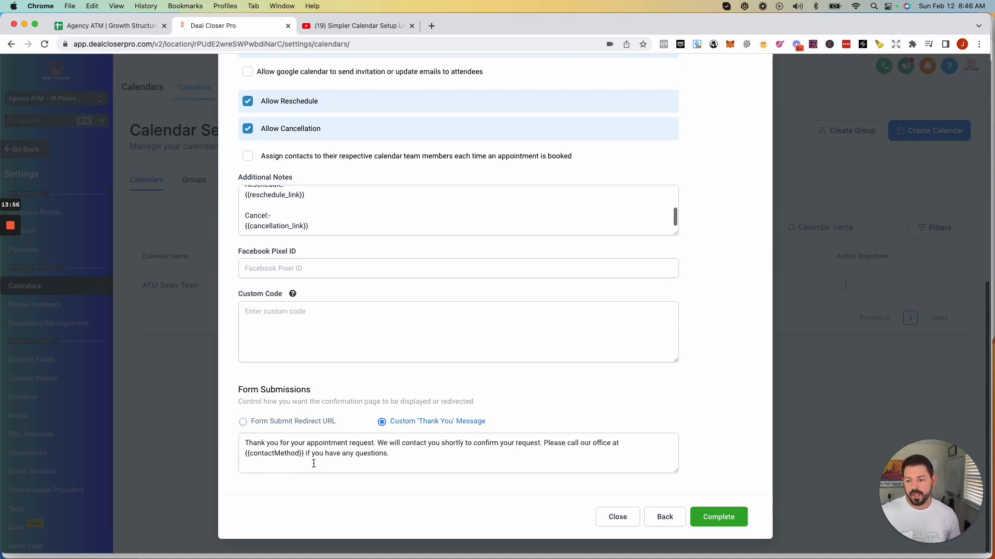
{"action": "left_click", "coordinate": [243, 424]}
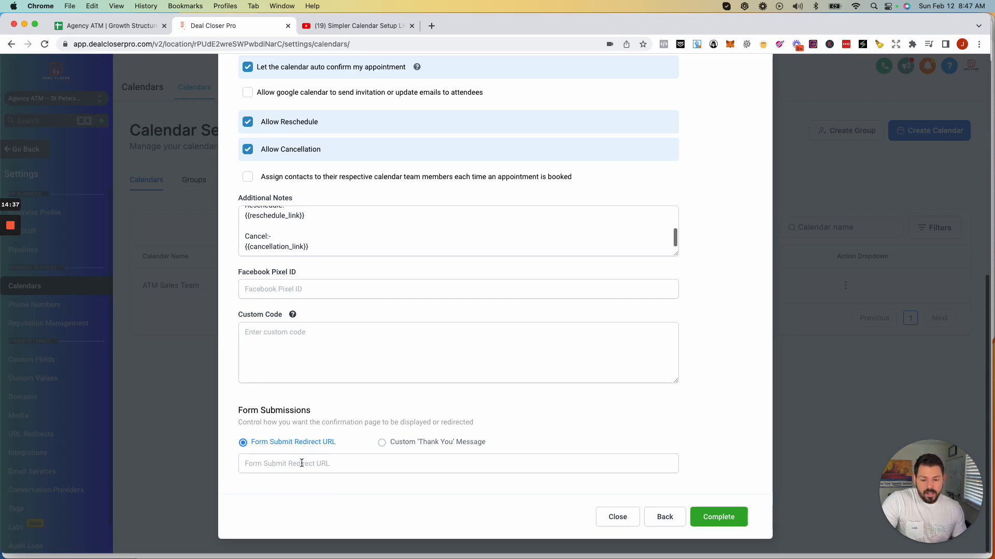
{"action": "left_click", "coordinate": [382, 443]}
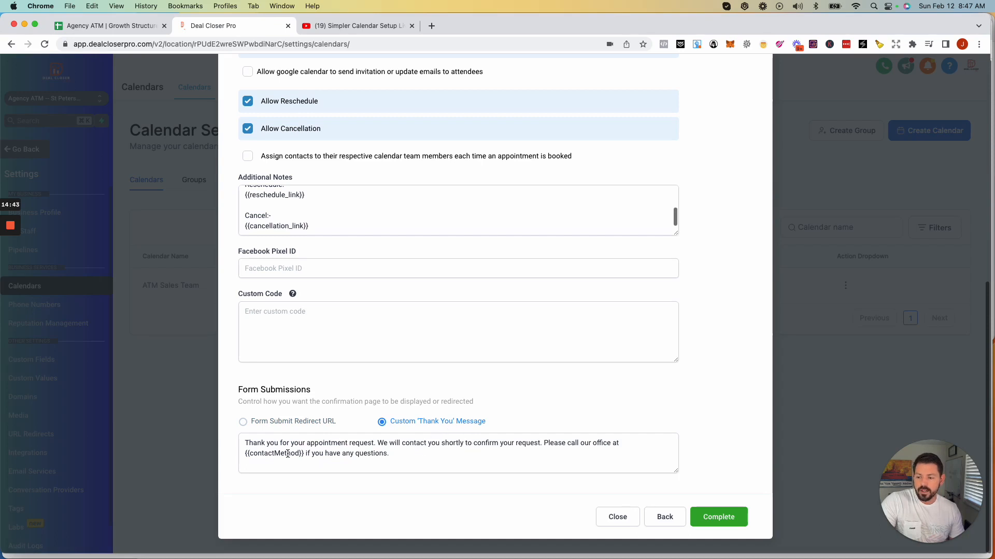
{"action": "left_click_drag", "start_coordinate": [305, 454], "coordinate": [256, 459]}
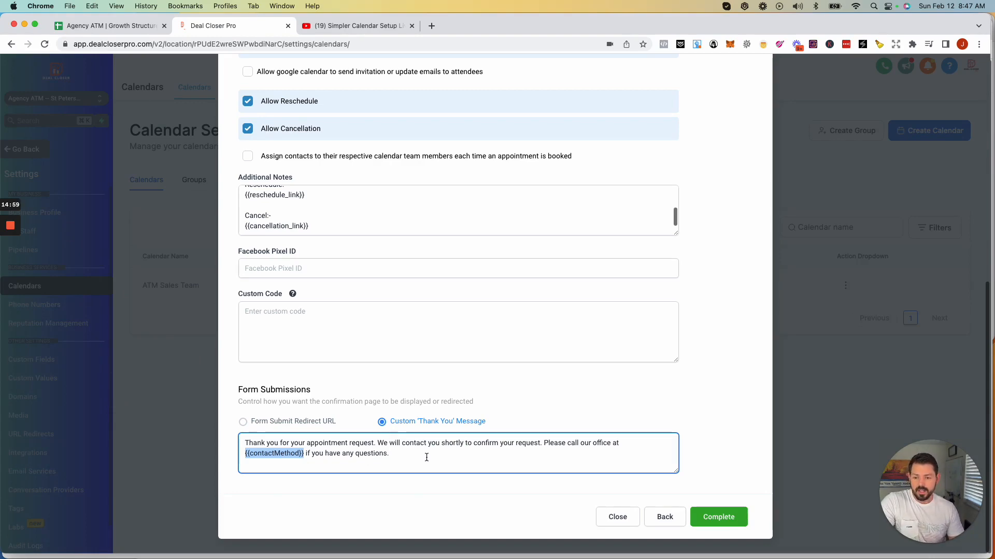
Step: Complete the ATM Sales Team calendar setup and reload the calendar settings page
{"action": "scroll", "coordinate": [648, 440], "scroll_direction": "up", "scroll_amount": 4}
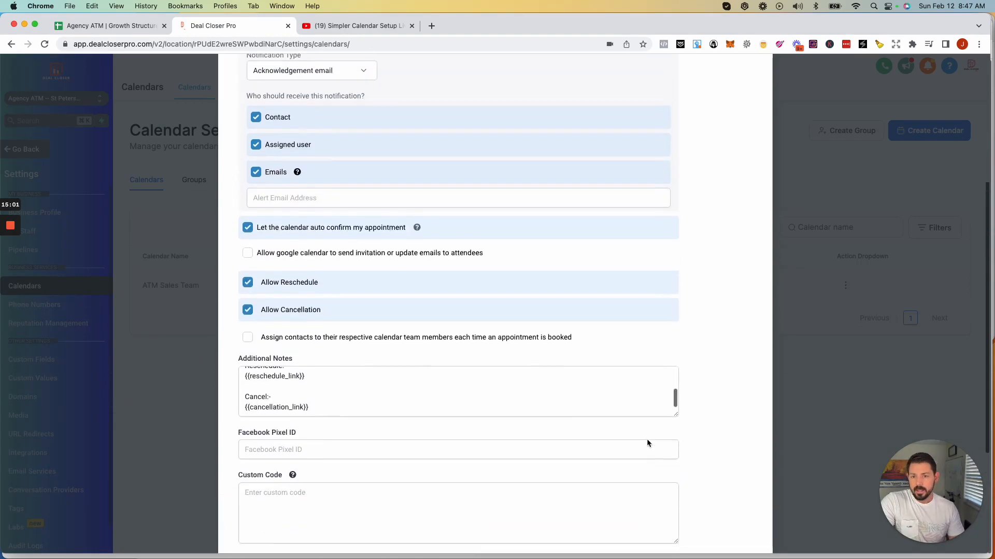
{"action": "scroll", "coordinate": [647, 443], "scroll_direction": "down", "scroll_amount": 4}
{"action": "left_click", "coordinate": [718, 517]}
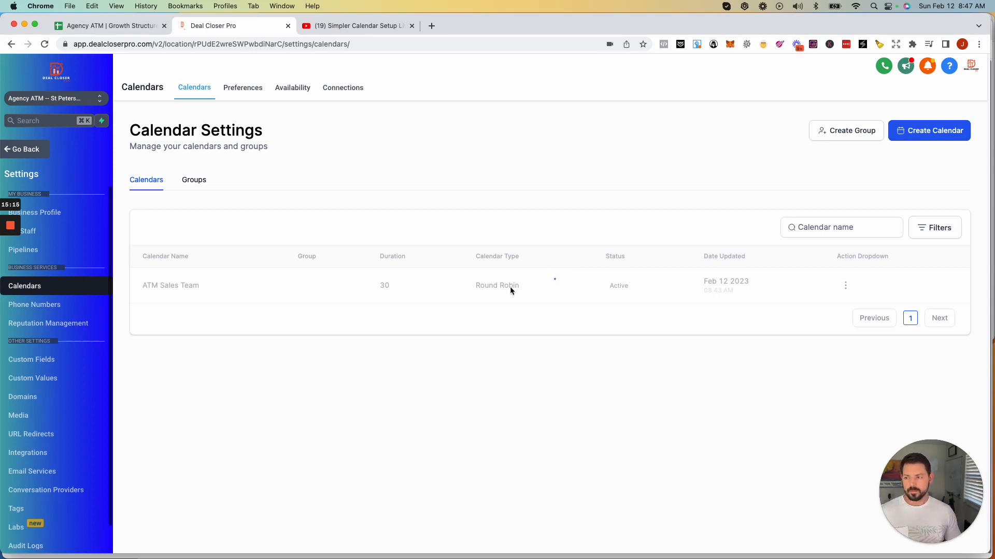
{"action": "left_click", "coordinate": [402, 44]}
{"action": "key", "text": "Return"}
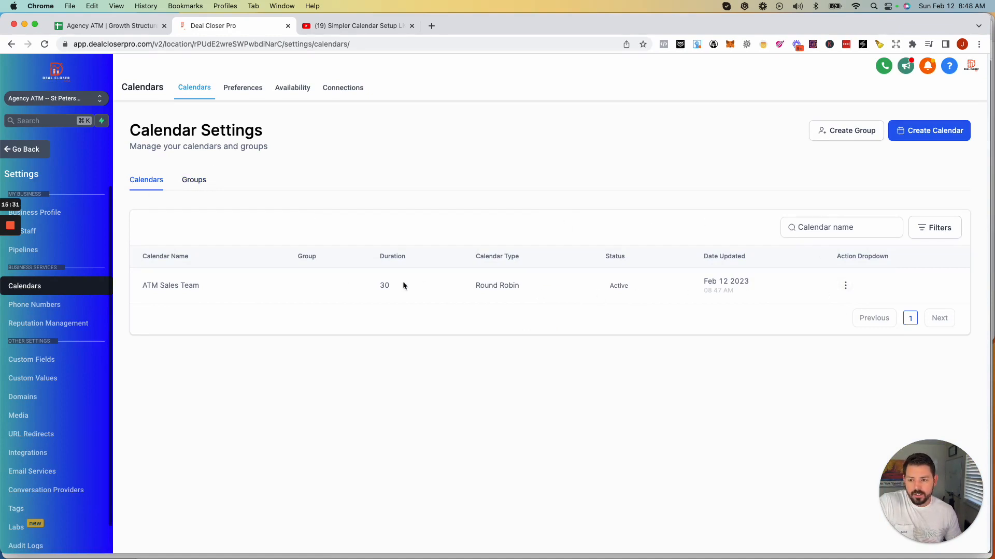
Step: Copy the ATM Sales Team calendar's permanent link and open it in a new browser tab
{"action": "left_click", "coordinate": [845, 286]}
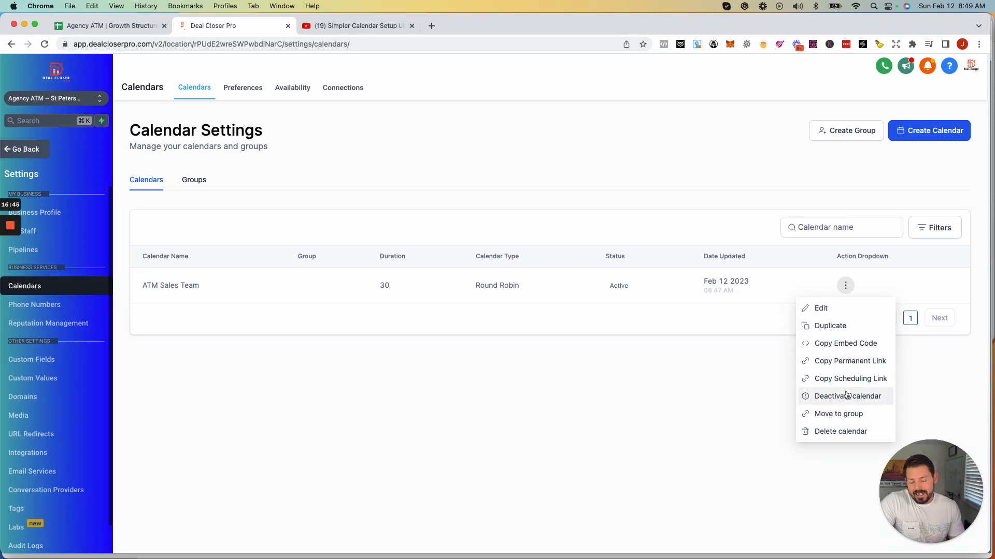
{"action": "left_click", "coordinate": [840, 365]}
{"action": "left_click", "coordinate": [431, 25]}
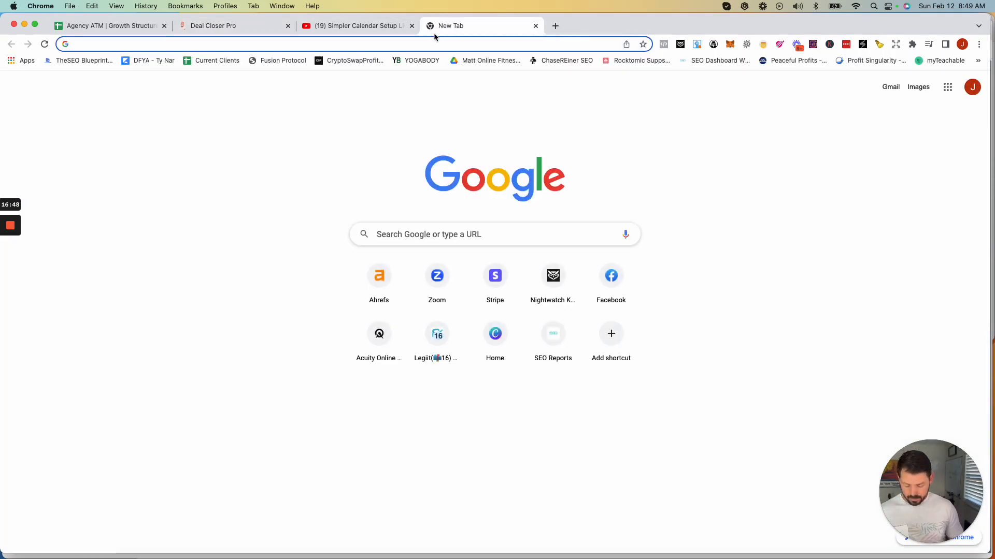
{"action": "key", "text": "super+v"}
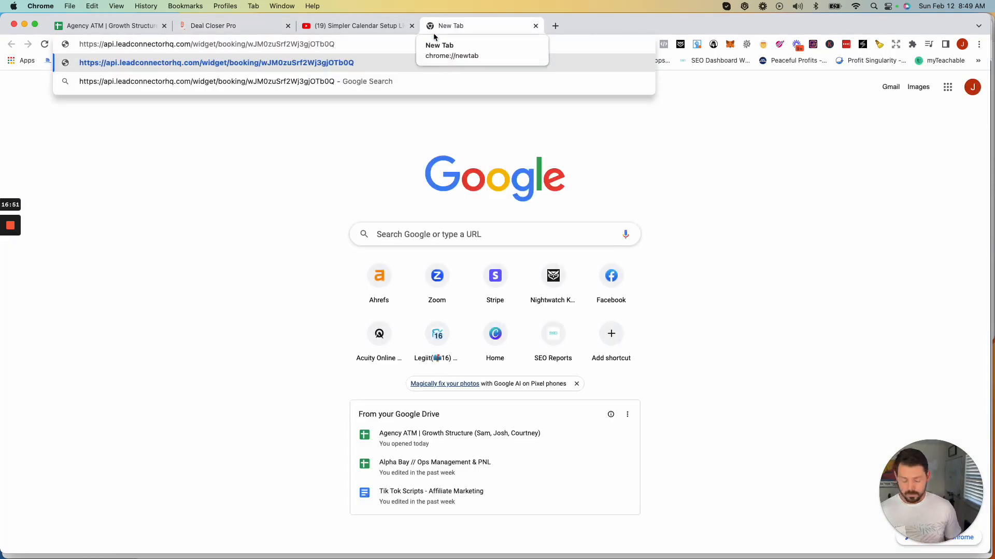
{"action": "key", "text": "Return"}
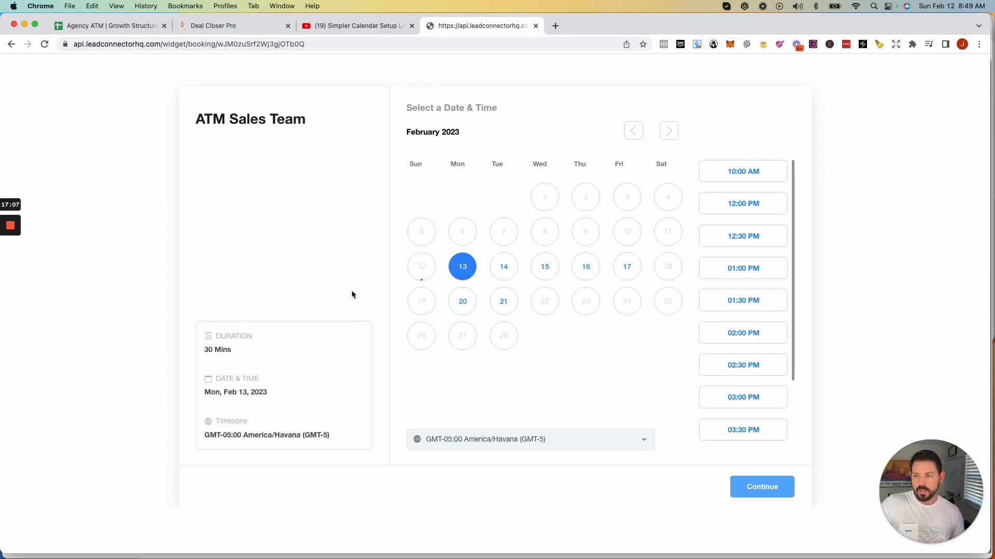
Step: Copy the ATM Sales Team calendar's scheduling link and paste it into a new browser tab's address without loading it
{"action": "left_click", "coordinate": [223, 25]}
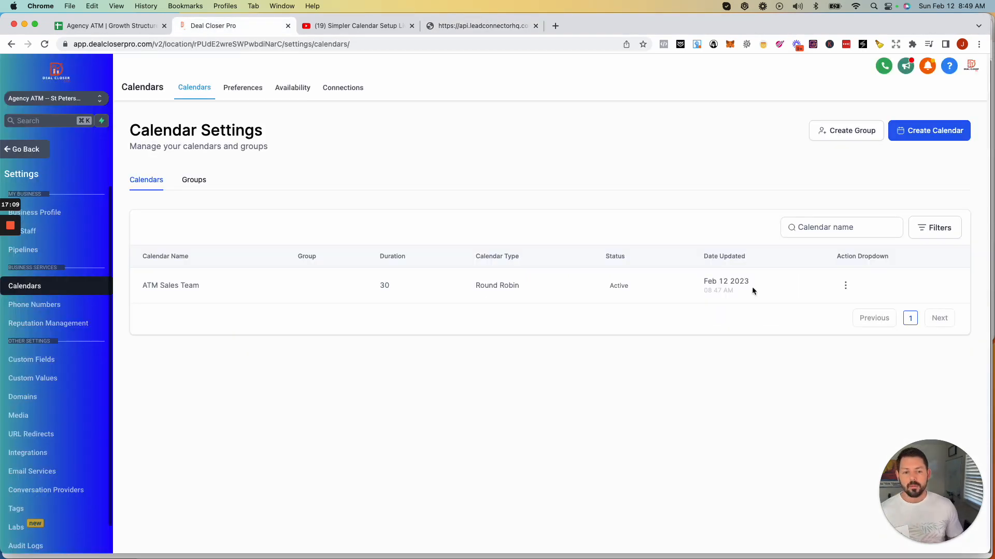
{"action": "left_click", "coordinate": [846, 287]}
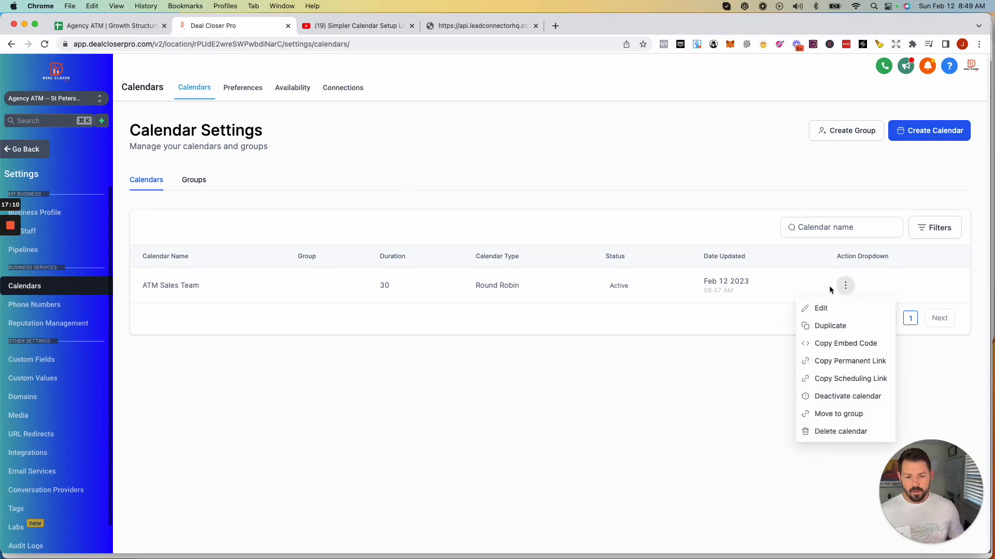
{"action": "left_click", "coordinate": [844, 379]}
{"action": "left_click", "coordinate": [556, 25]}
{"action": "key", "text": "super+v"}
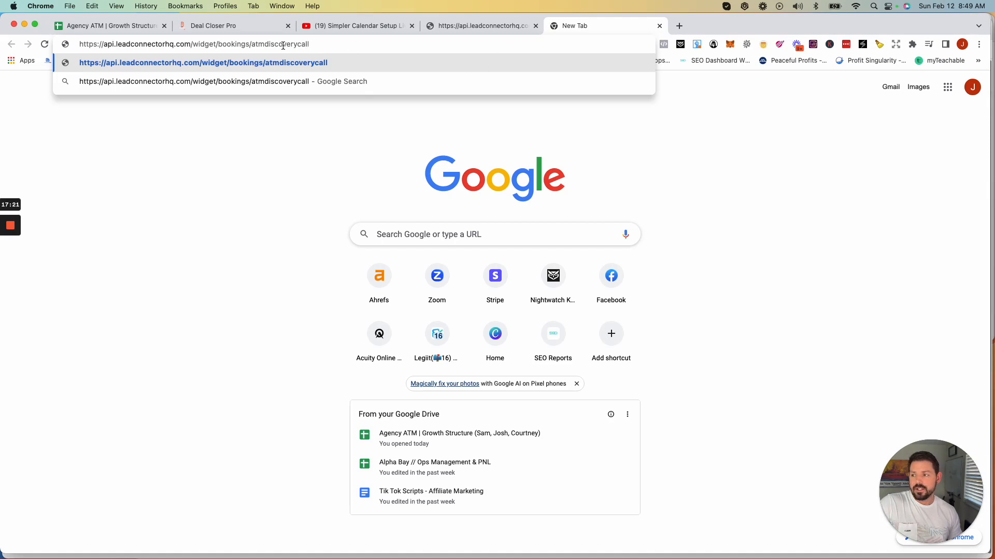
{"action": "left_click_drag", "start_coordinate": [310, 45], "coordinate": [275, 56]}
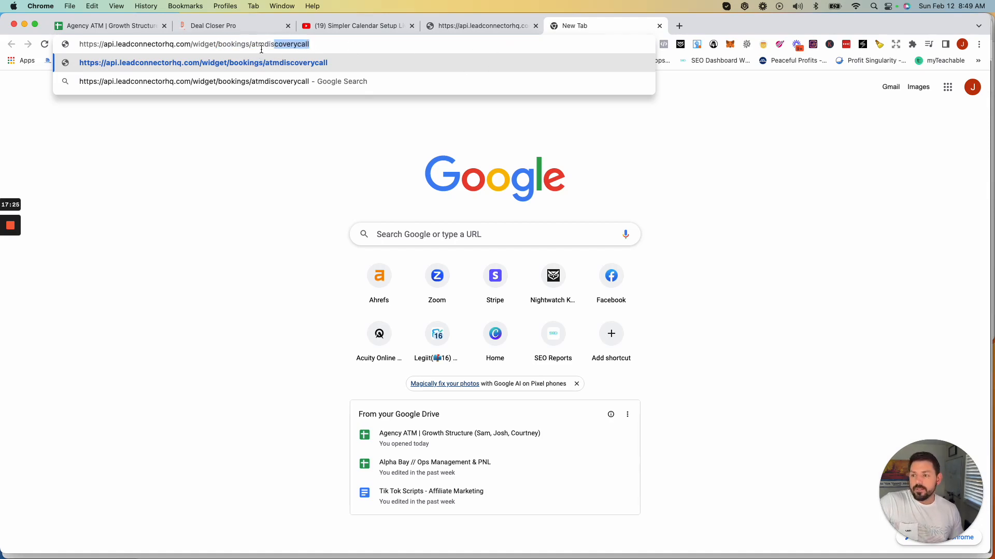
Step: Return to the calendar settings and review the available actions for the ATM Sales Team calendar
{"action": "left_click", "coordinate": [212, 26]}
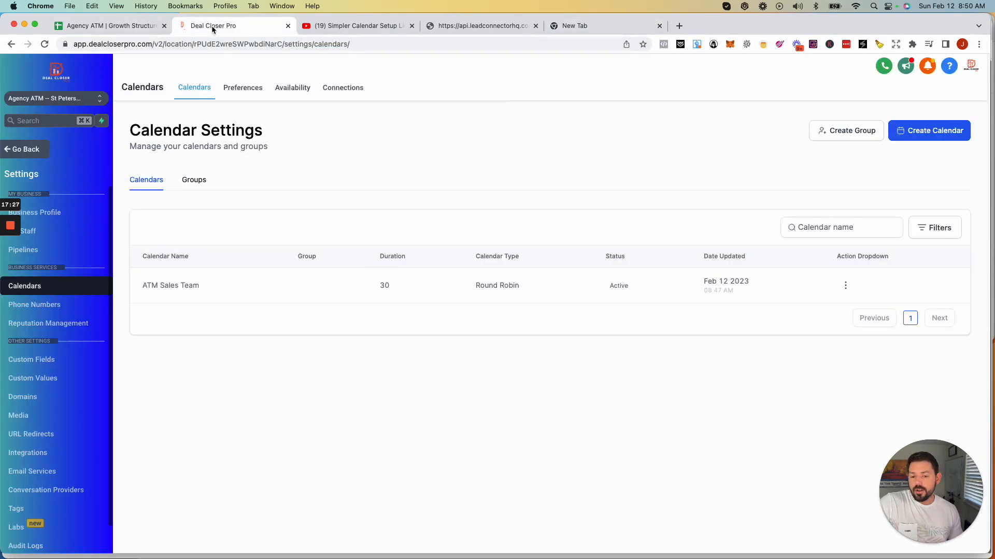
{"action": "left_click", "coordinate": [845, 286]}
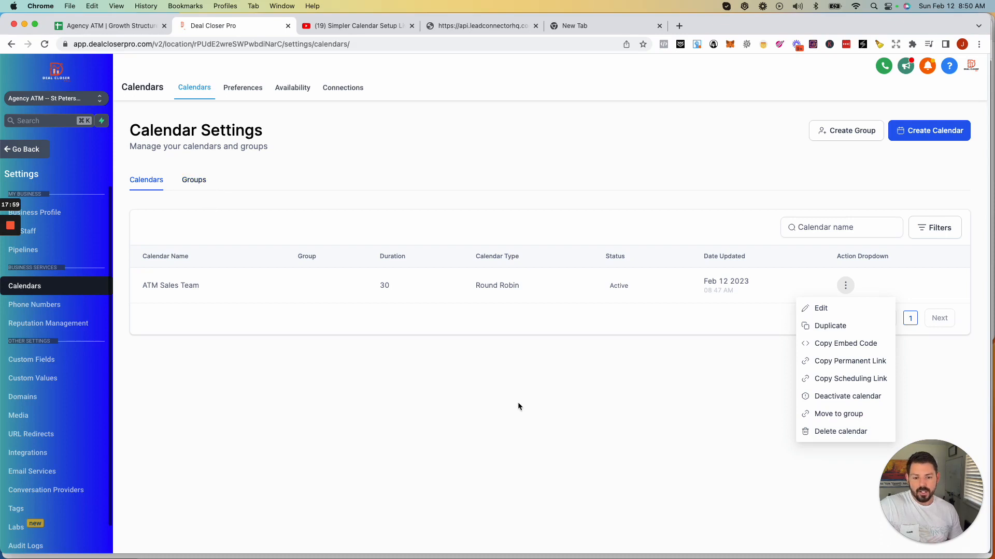
{"action": "left_click", "coordinate": [560, 383]}
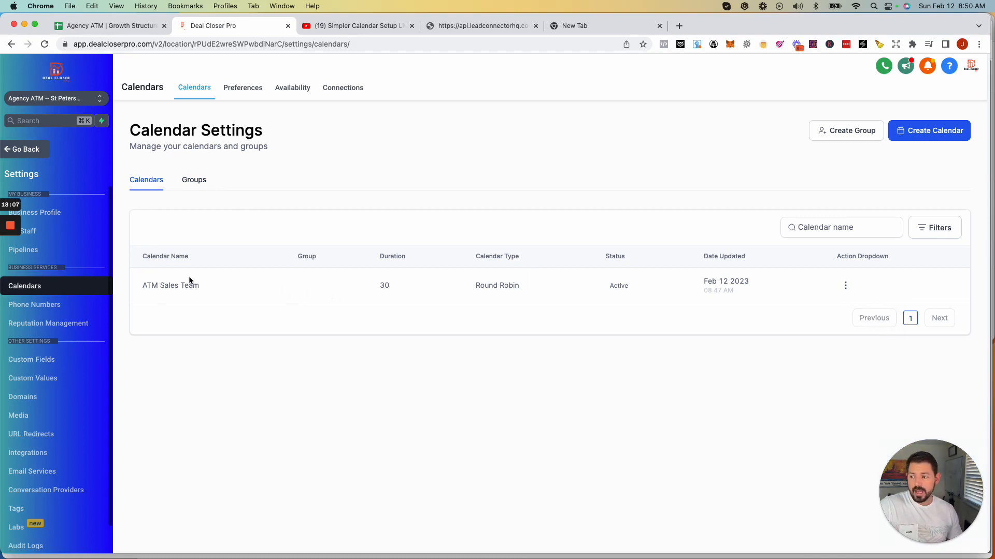
Step: Open the Home page of the Agency - 200031 website for editing in the page builder
{"action": "left_click", "coordinate": [20, 150]}
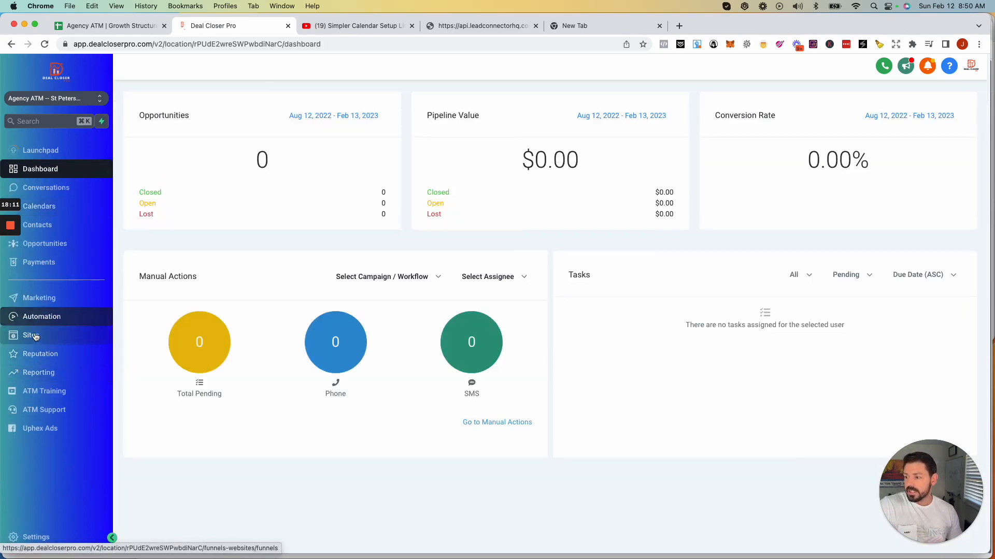
{"action": "left_click", "coordinate": [28, 335]}
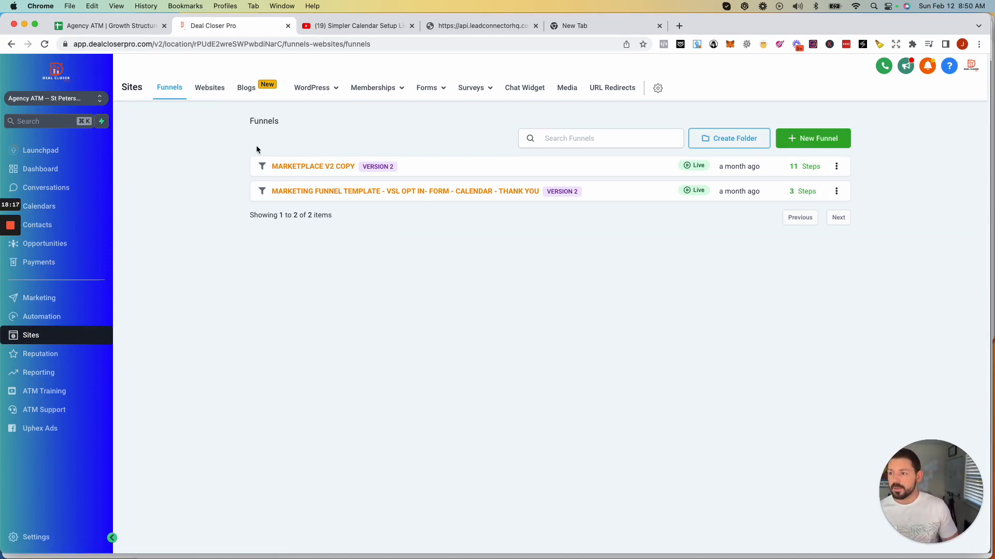
{"action": "left_click", "coordinate": [209, 92]}
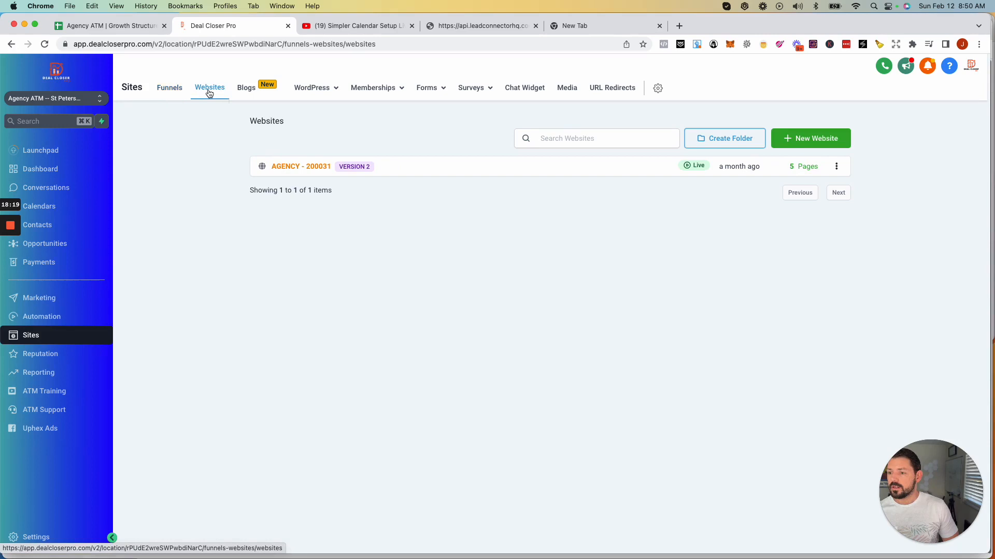
{"action": "left_click", "coordinate": [288, 168]}
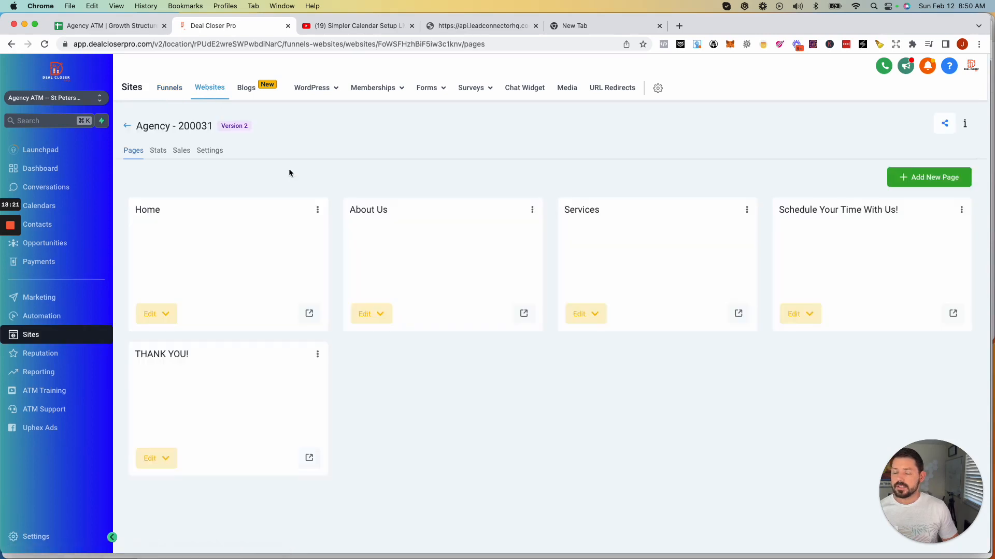
{"action": "left_click", "coordinate": [150, 318]}
{"action": "left_click", "coordinate": [176, 340]}
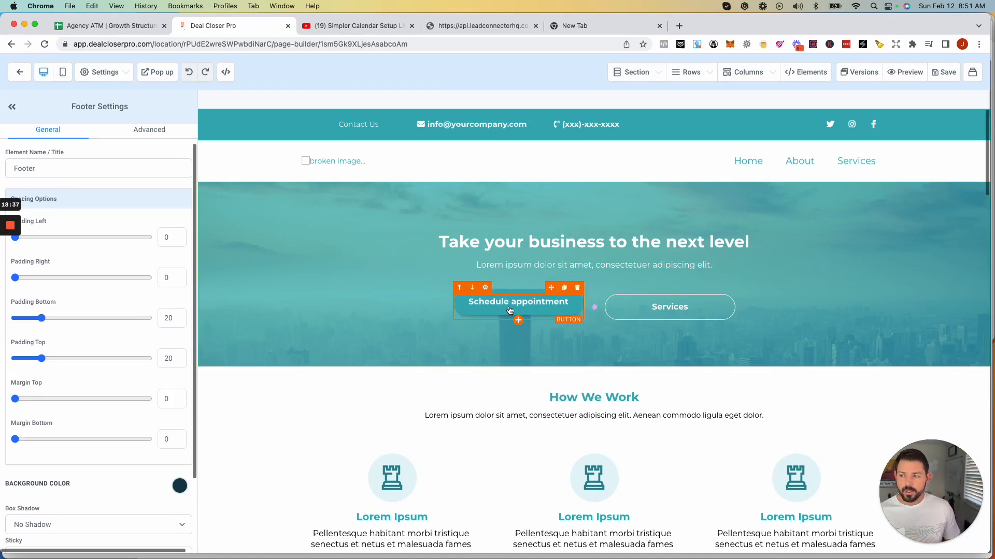
Step: Open the page's popup for editing and add a one-column row to it
{"action": "left_click", "coordinate": [163, 78]}
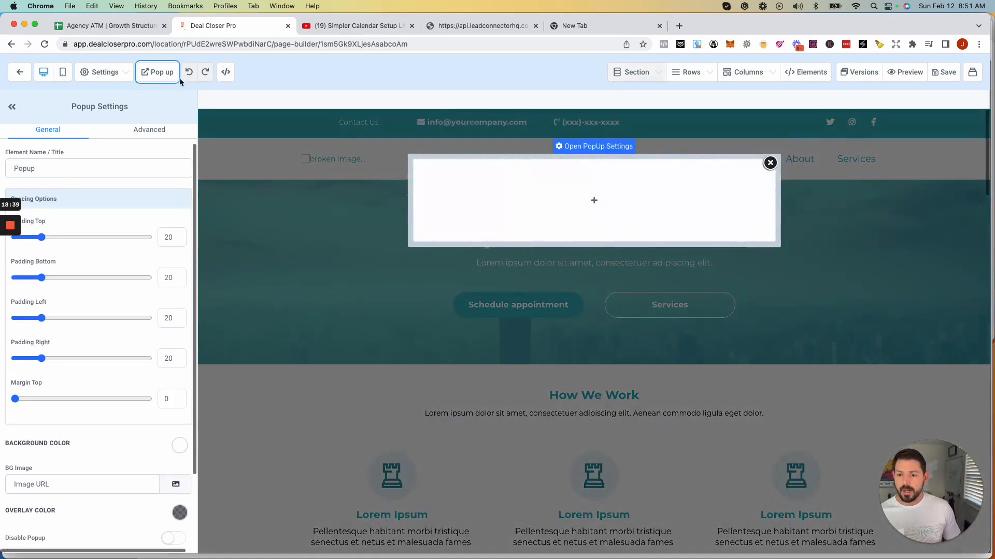
{"action": "left_click", "coordinate": [601, 201]}
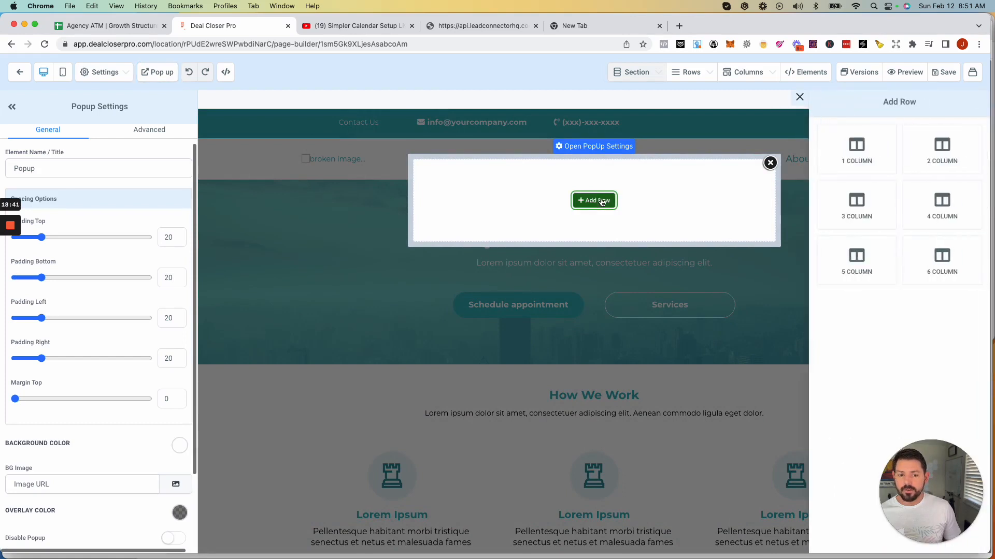
{"action": "left_click", "coordinate": [856, 151]}
Step: Add a calendar element showing the ATM Sales Team calendar to the popup's column, check it, and close the popup
{"action": "left_click", "coordinate": [604, 214]}
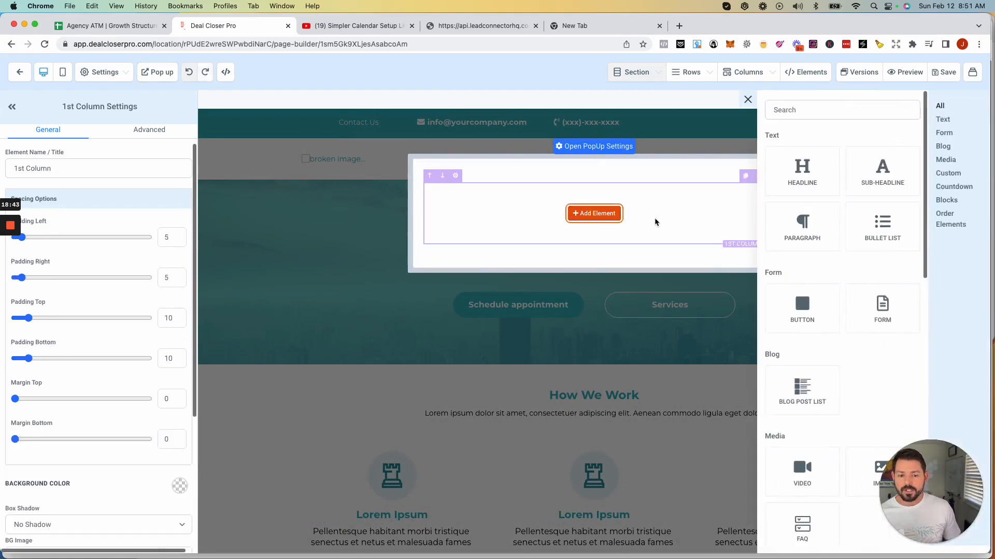
{"action": "scroll", "coordinate": [839, 405], "scroll_direction": "down", "scroll_amount": 4}
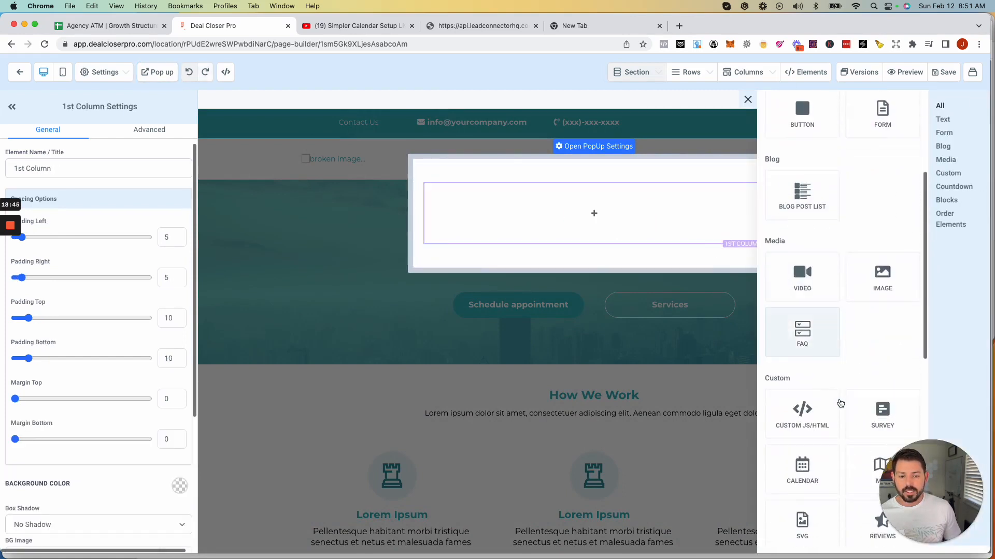
{"action": "scroll", "coordinate": [840, 403], "scroll_direction": "down", "scroll_amount": 3}
{"action": "left_click", "coordinate": [807, 362]}
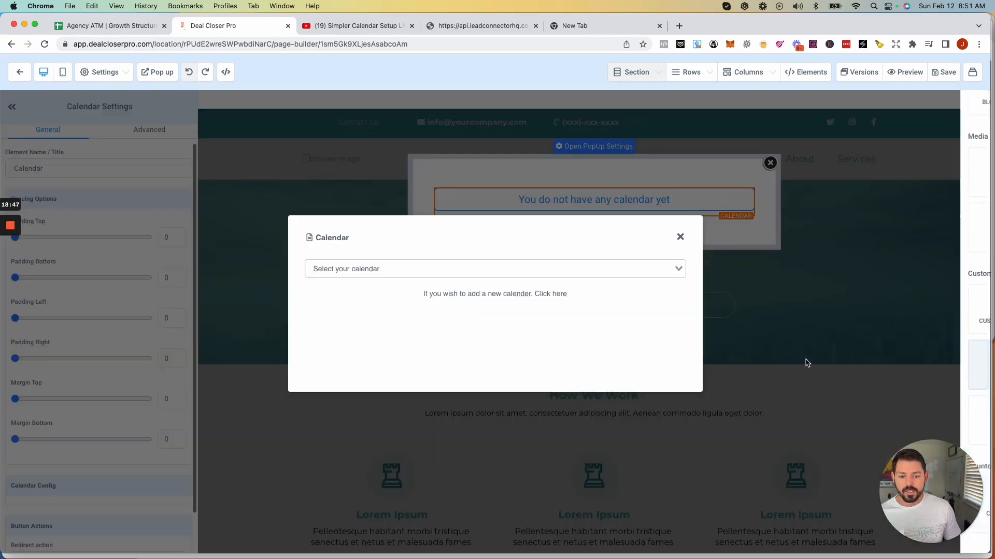
{"action": "left_click", "coordinate": [522, 263]}
{"action": "left_click", "coordinate": [385, 289]}
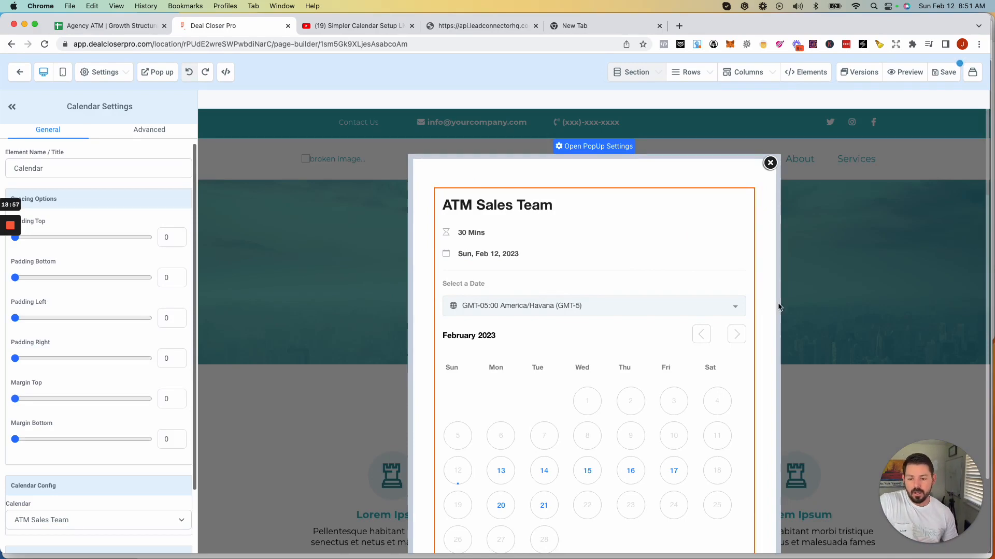
{"action": "scroll", "coordinate": [681, 344], "scroll_direction": "down", "scroll_amount": 3}
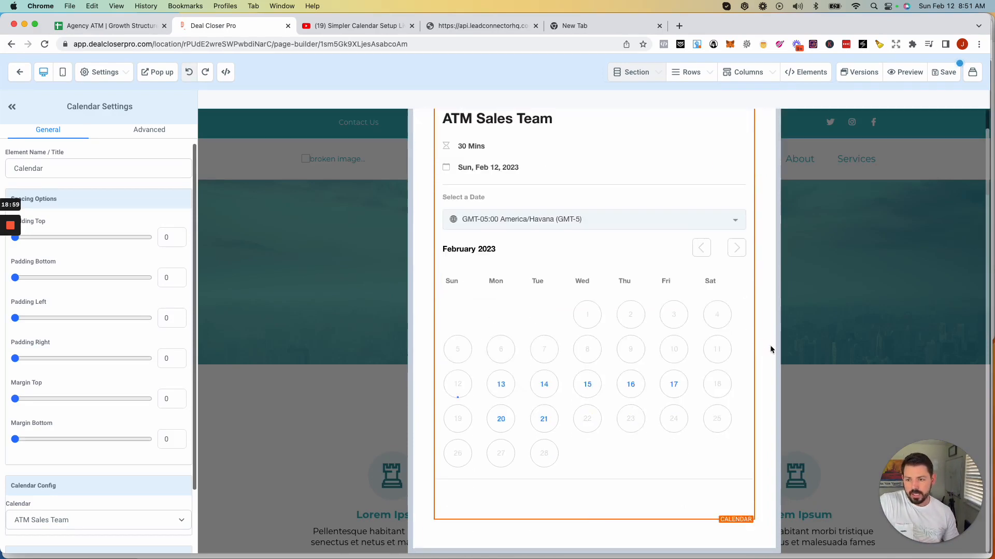
{"action": "scroll", "coordinate": [735, 243], "scroll_direction": "up", "scroll_amount": 3}
{"action": "left_click", "coordinate": [769, 164]}
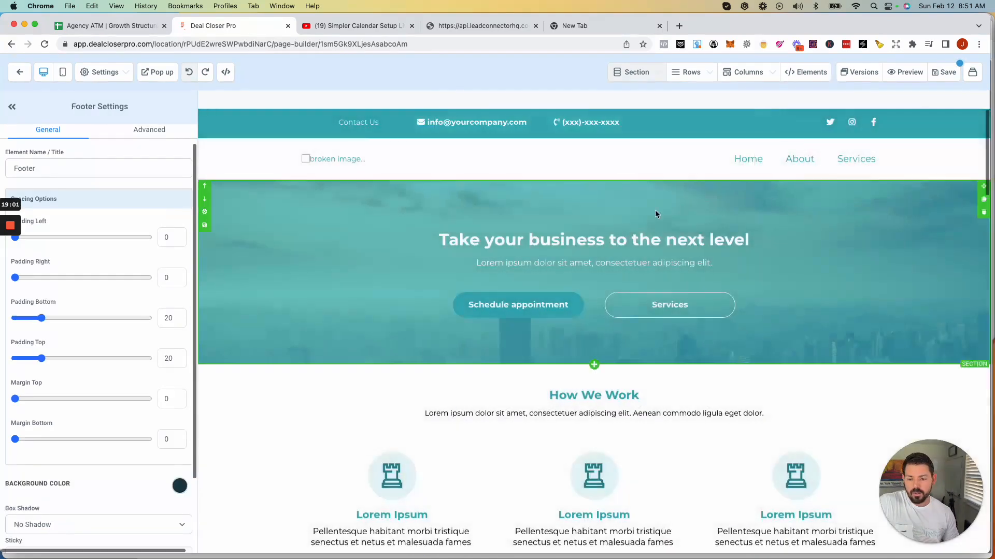
Step: Insert a calendar element directly below the "Boost Your Numbers" headline and assign the ATM Sales Team calendar to it
{"action": "scroll", "coordinate": [643, 209], "scroll_direction": "down", "scroll_amount": 5}
{"action": "scroll", "coordinate": [692, 222], "scroll_direction": "down", "scroll_amount": 3}
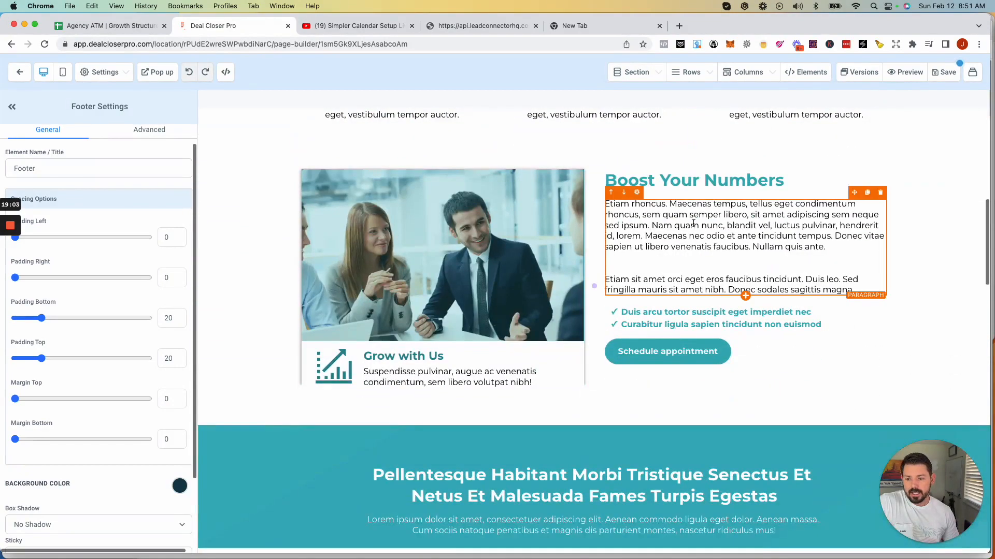
{"action": "scroll", "coordinate": [693, 222], "scroll_direction": "up", "scroll_amount": 8}
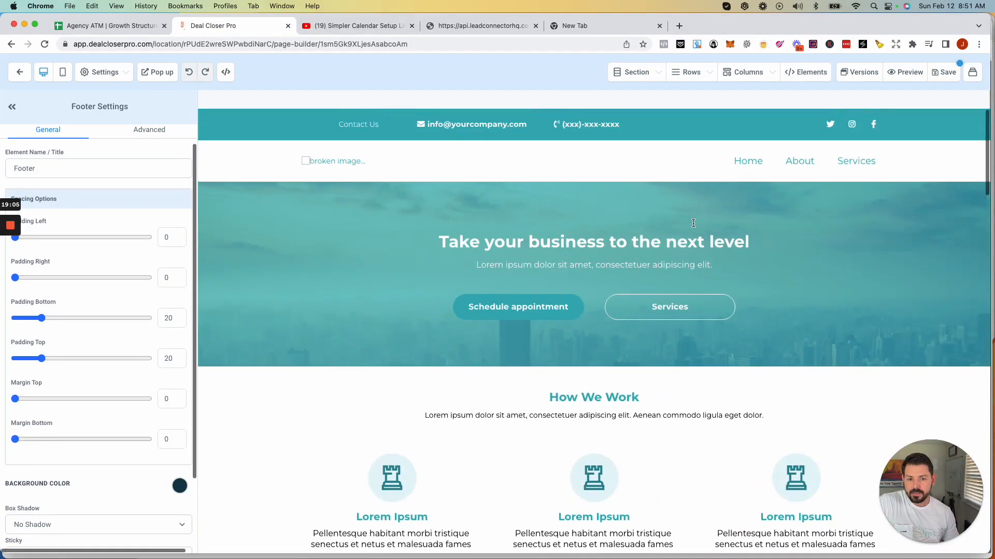
{"action": "scroll", "coordinate": [692, 221], "scroll_direction": "down", "scroll_amount": 8}
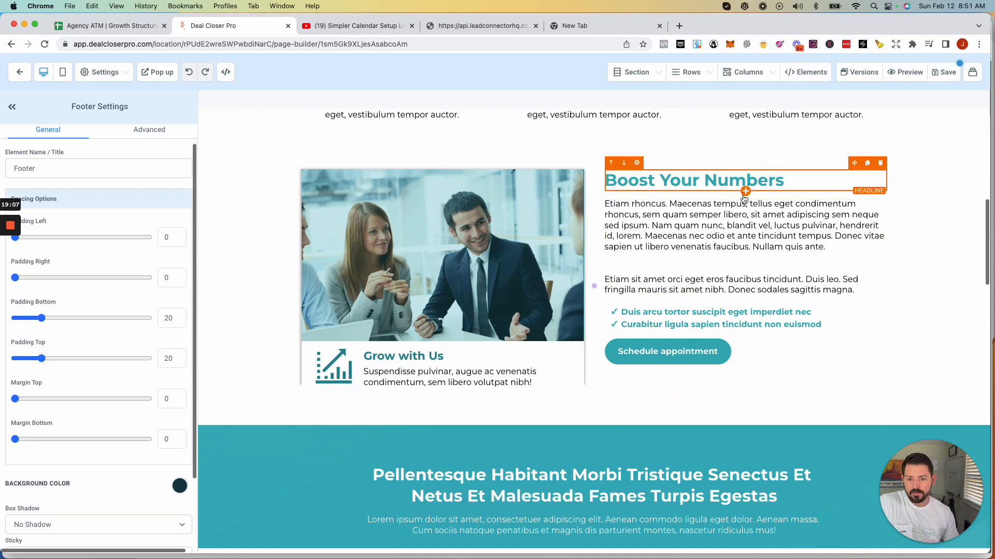
{"action": "left_click", "coordinate": [746, 193]}
{"action": "scroll", "coordinate": [817, 263], "scroll_direction": "down", "scroll_amount": 3}
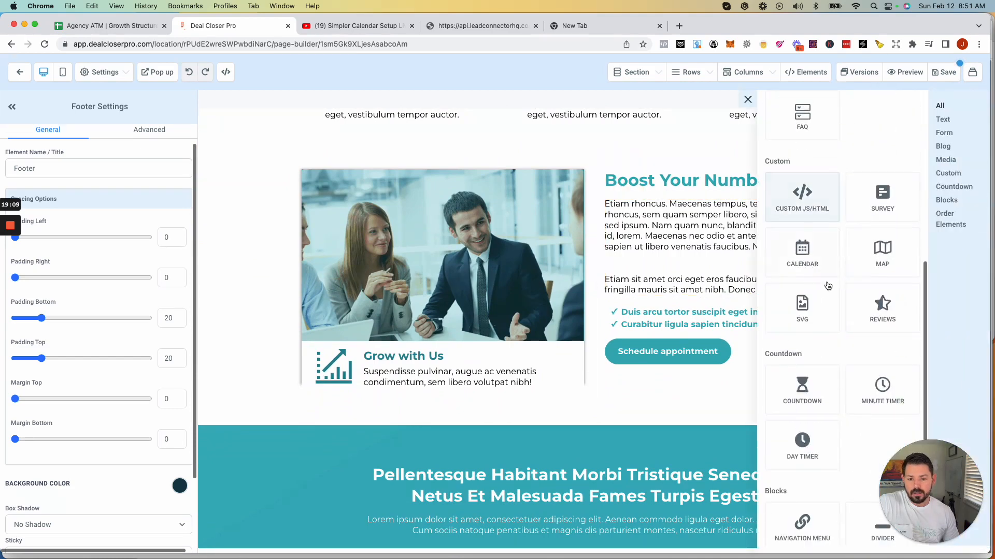
{"action": "left_click", "coordinate": [806, 260]}
{"action": "left_click", "coordinate": [543, 272]}
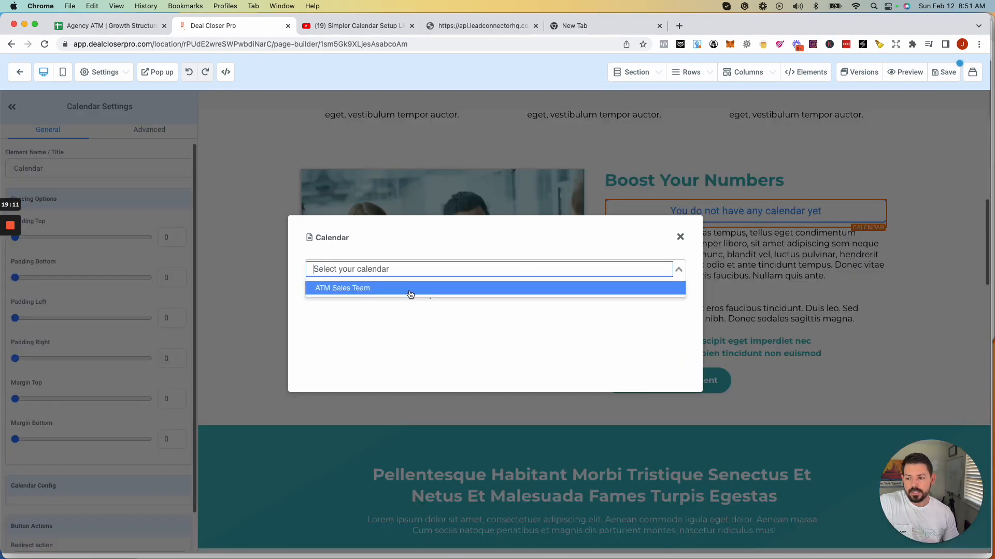
{"action": "left_click", "coordinate": [407, 290]}
{"action": "scroll", "coordinate": [719, 311], "scroll_direction": "down", "scroll_amount": 5}
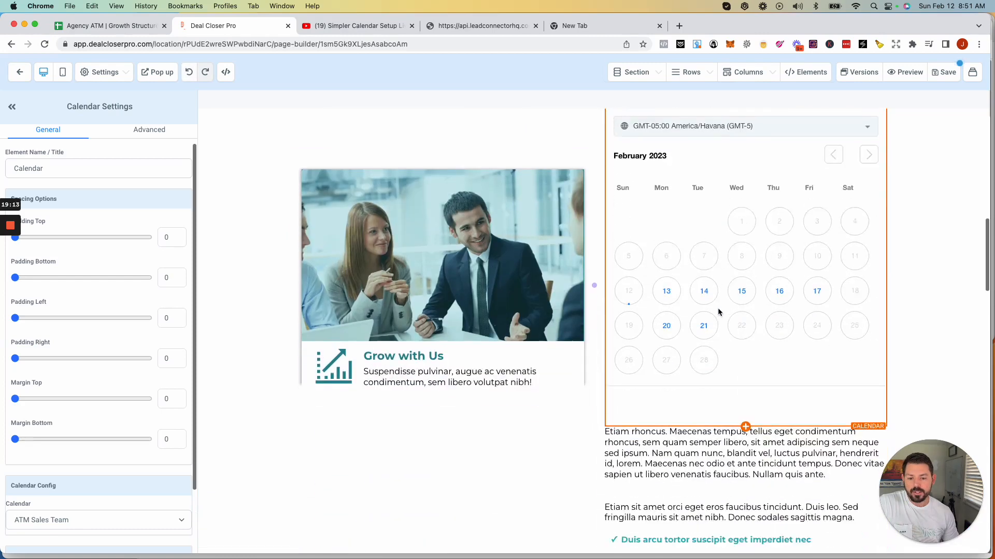
{"action": "scroll", "coordinate": [754, 189], "scroll_direction": "up", "scroll_amount": 5}
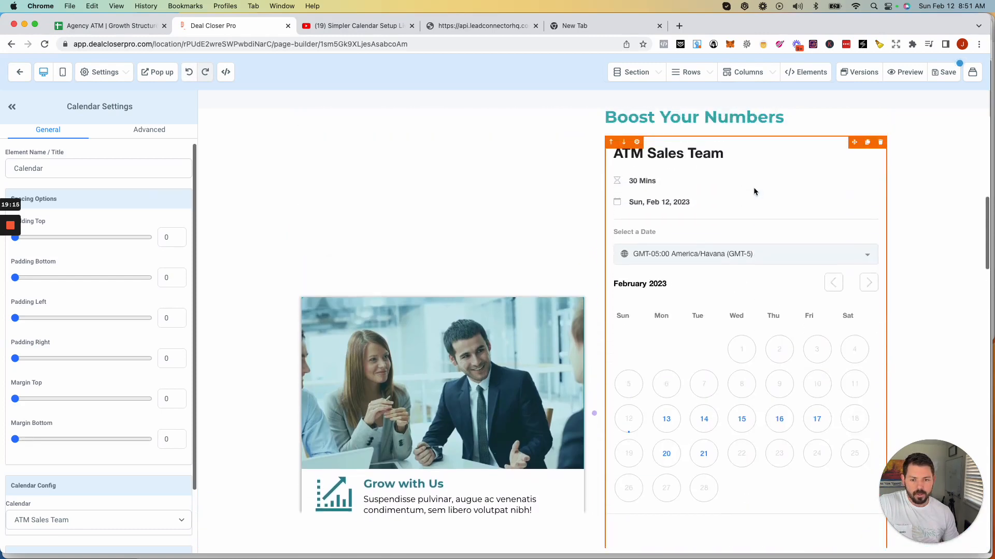